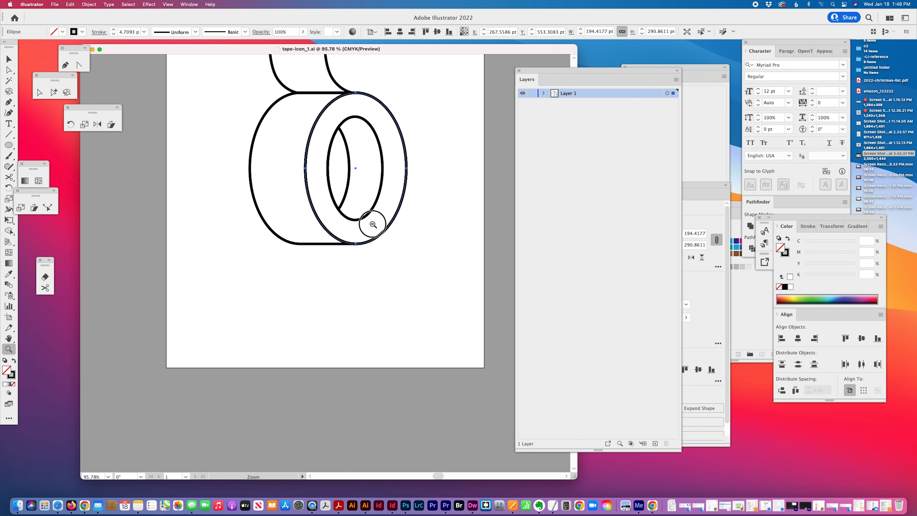
- Select all the tape roll artwork and move it above the artboard, leaving the artboard empty
left_click(369, 223, "alt")
left_click(344, 239, "alt")
left_click(9, 58)
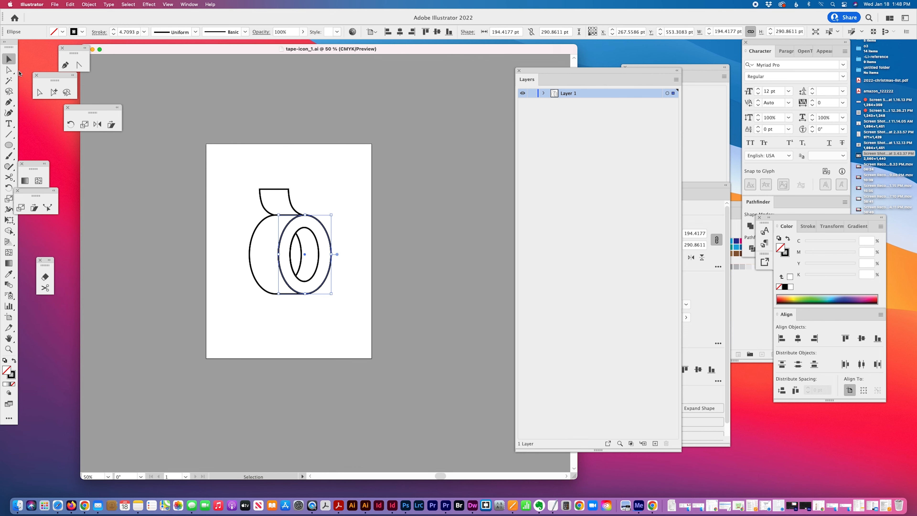
left_click_drag(245, 173, 390, 349)
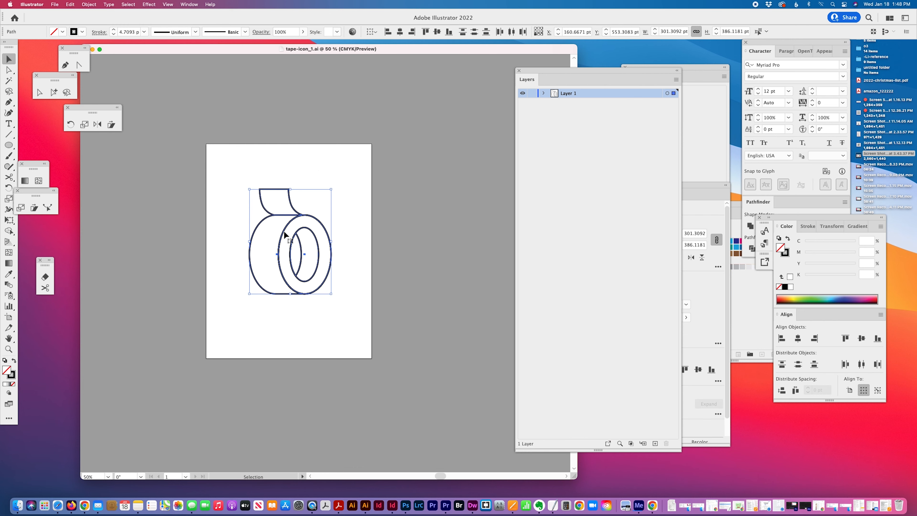
left_click_drag(285, 235, 281, 113)
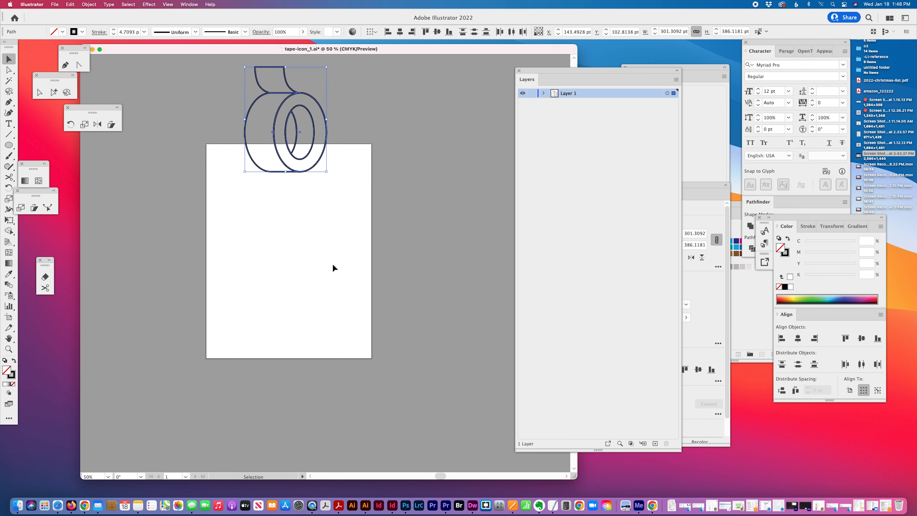
scroll(333, 265, "up", 5)
left_click_drag(300, 277, 300, 233)
scroll(353, 326, "down", 3)
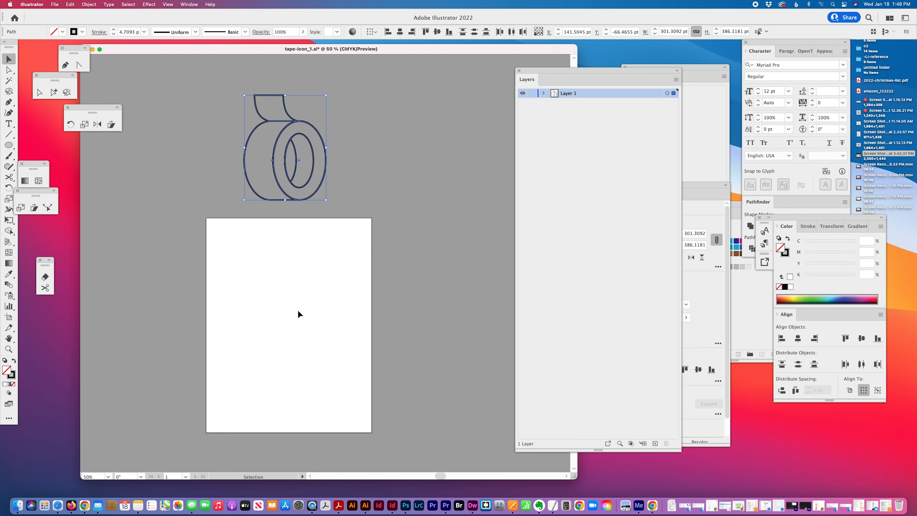
- Draw a vertical ellipse about 207 pt wide and 297 pt high on the empty artboard with the Ellipse tool
left_click(8, 145)
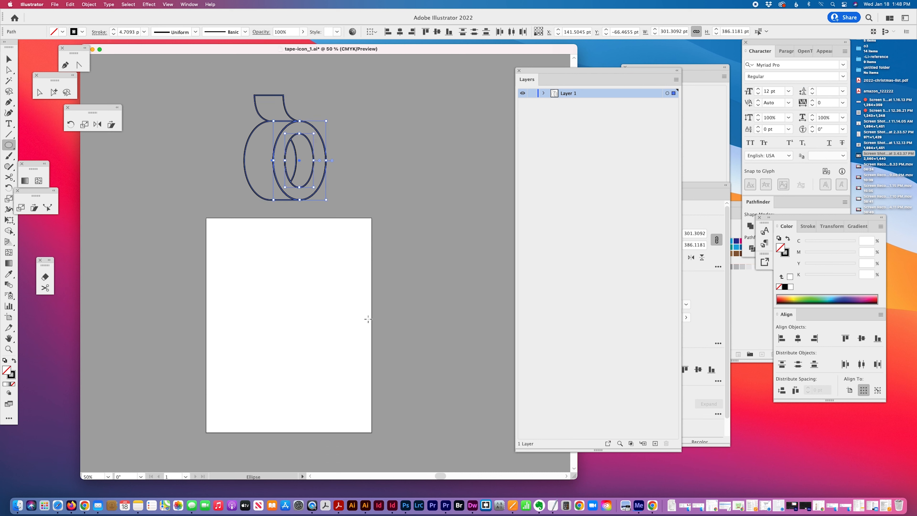
left_click_drag(299, 286, 343, 368)
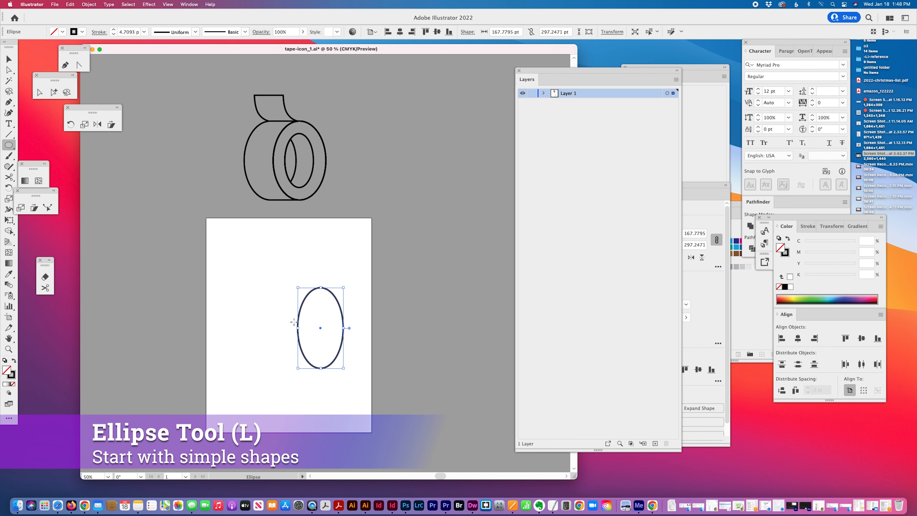
left_click_drag(298, 329, 287, 328)
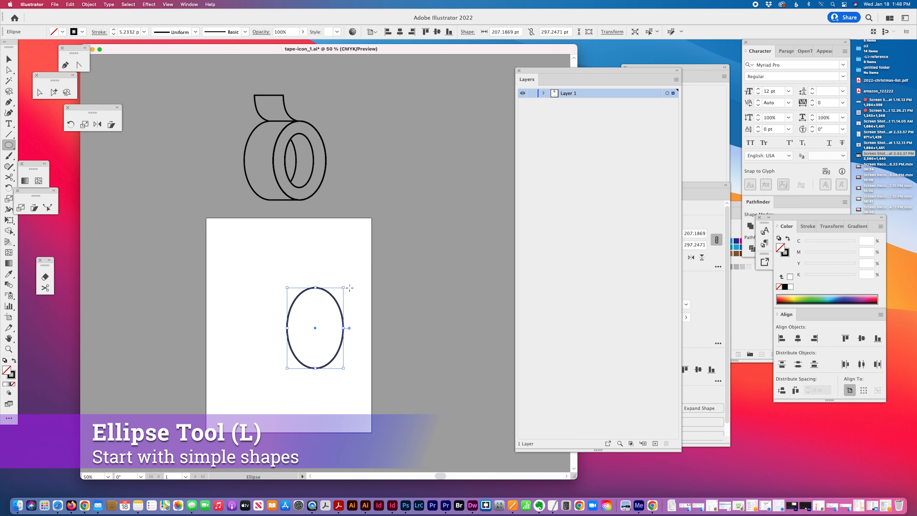
left_click_drag(345, 288, 336, 298)
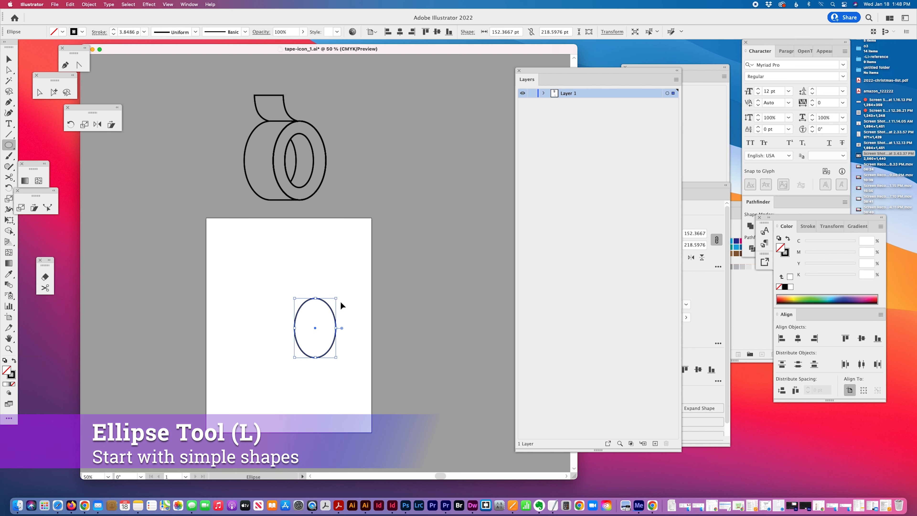
key("super+z")
- Copy and lock the ellipse, paste the copy in front, and scale it from its centre to about 132 by 189 pt
key("super+c")
key("super+2")
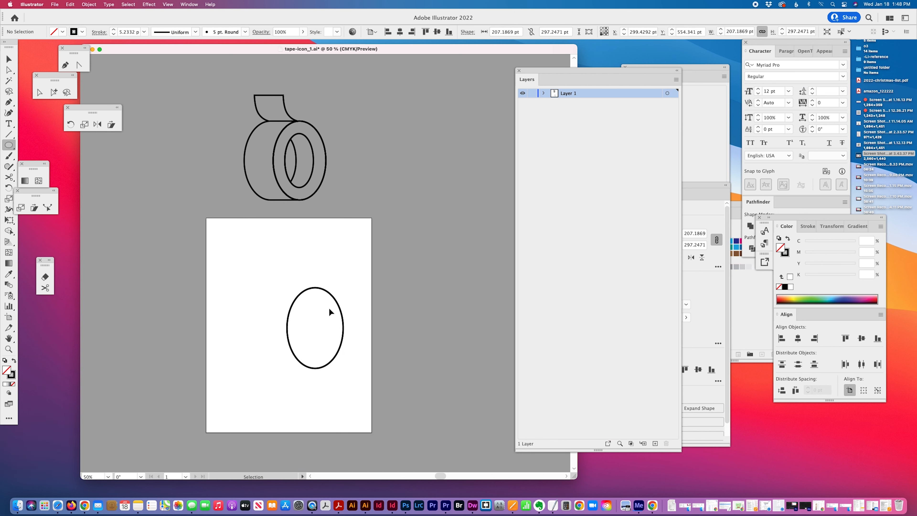
key("super+f")
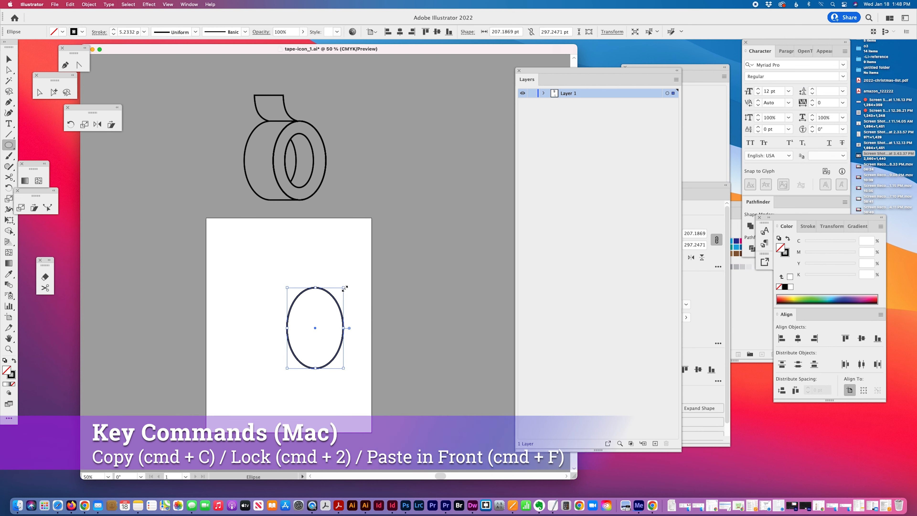
left_click_drag(344, 288, 333, 302)
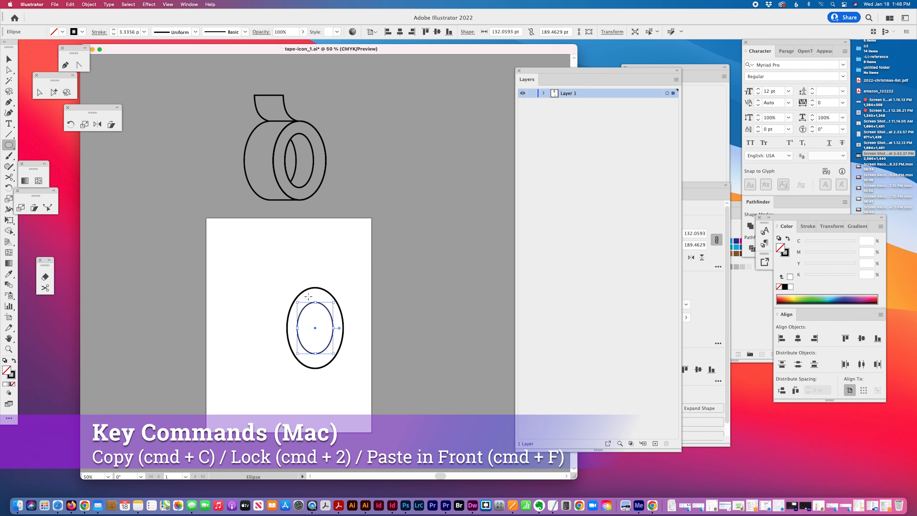
- Unlock all objects to release the outer ellipse for editing with the Group Selection tool
left_click(54, 92)
left_click(326, 294)
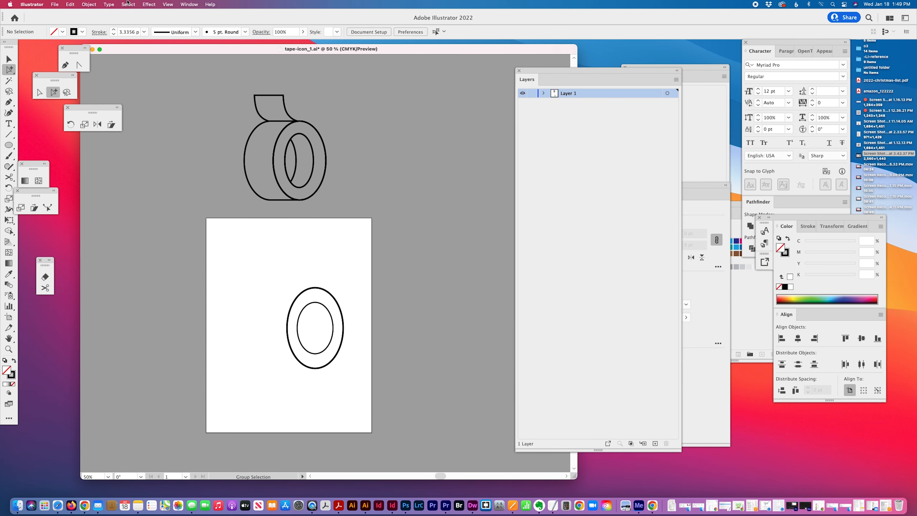
left_click(88, 4)
left_click(88, 67)
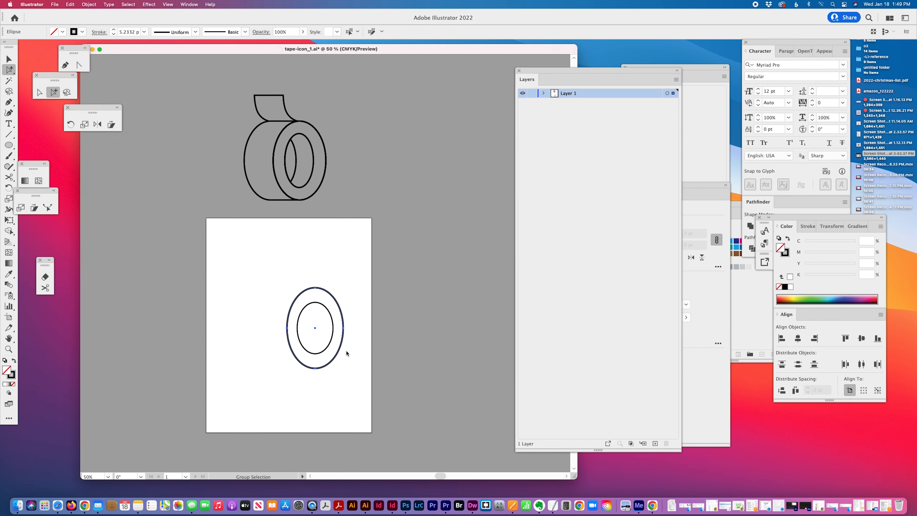
key("super+shift+a")
left_click(335, 301)
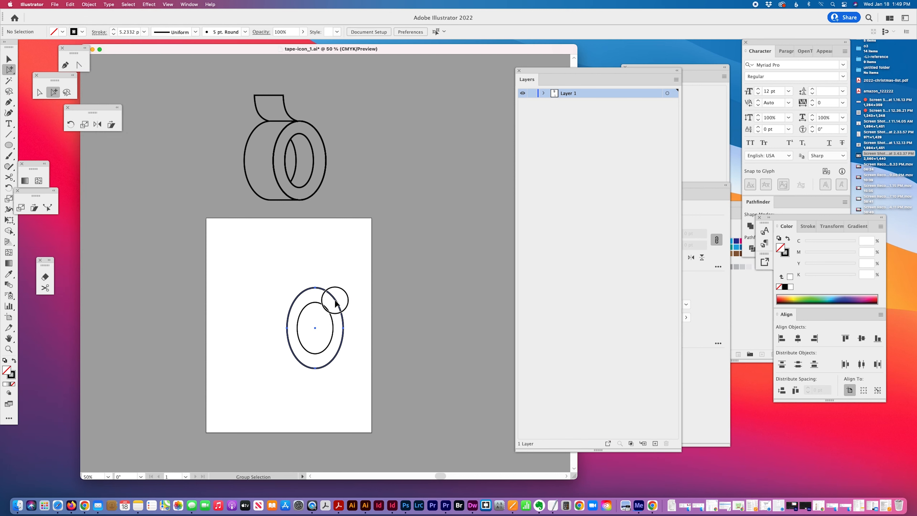
left_click_drag(335, 300, 305, 300)
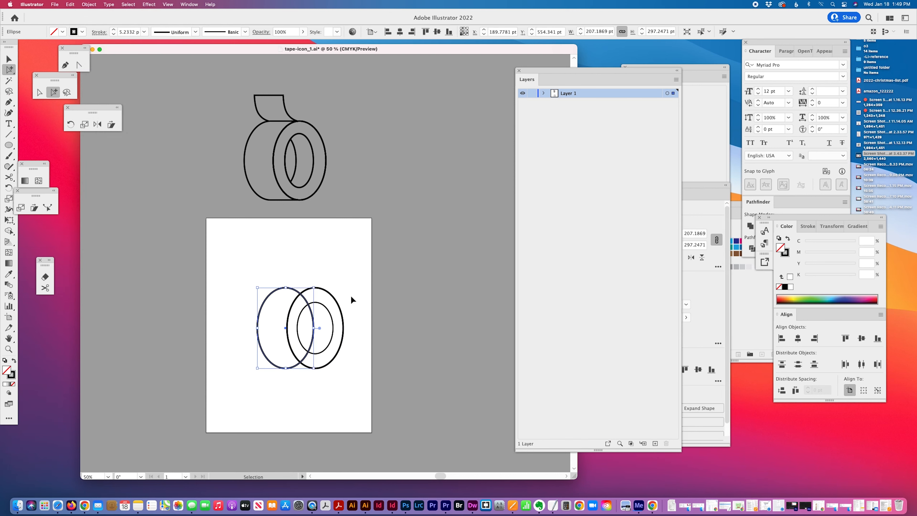
key("super+z")
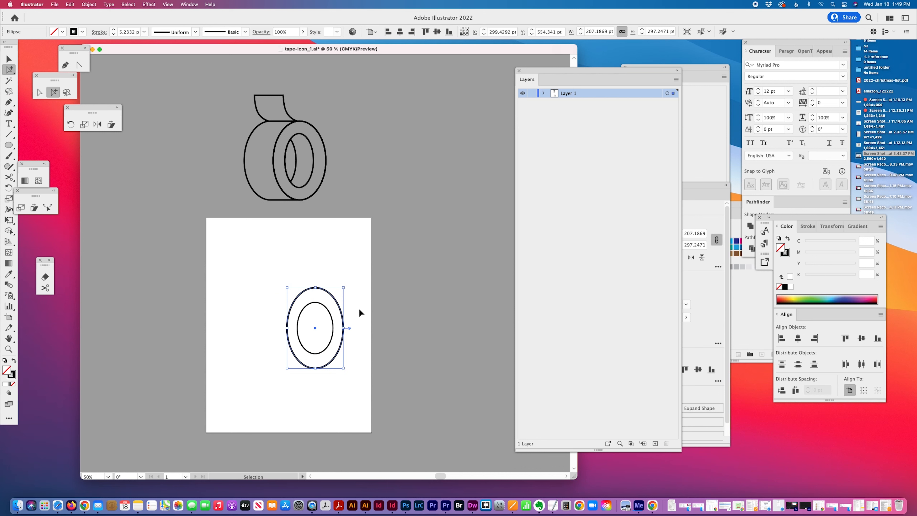
left_click(359, 309)
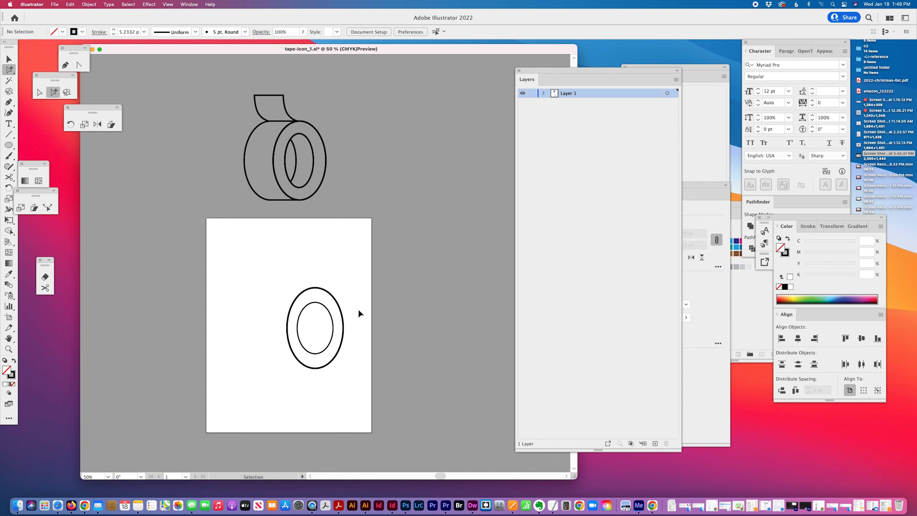
key("super+z")
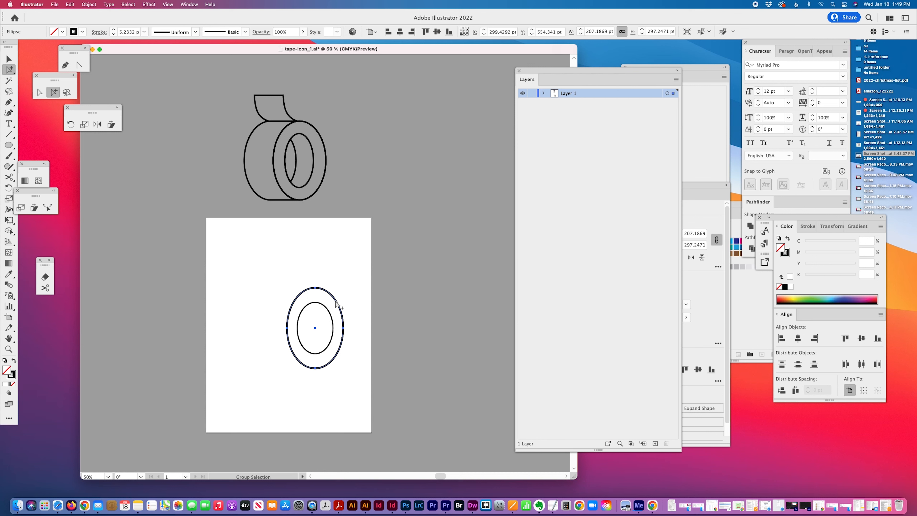
- Duplicate the outer ellipse horizontally about 115 pt to its left, and delete the copy's rightmost anchor point to leave a left arc
left_click_drag(337, 304, 304, 299)
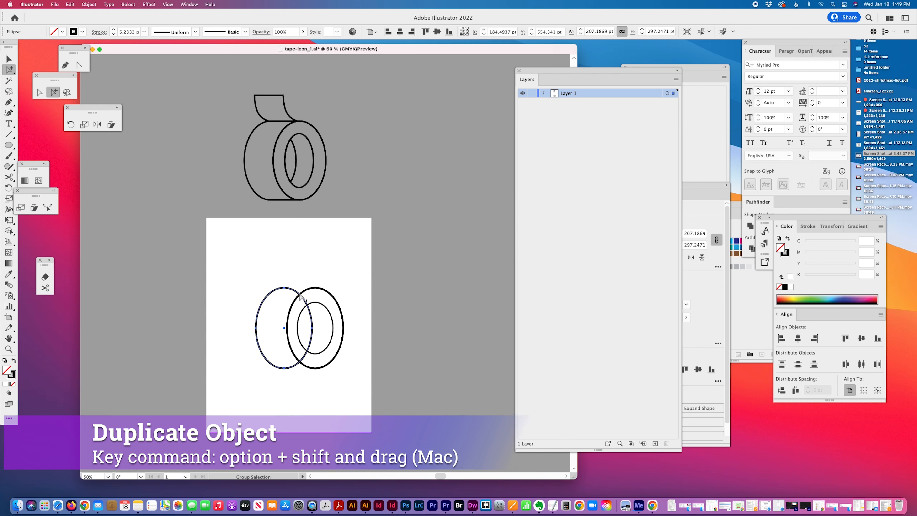
left_click(40, 92)
left_click(348, 267)
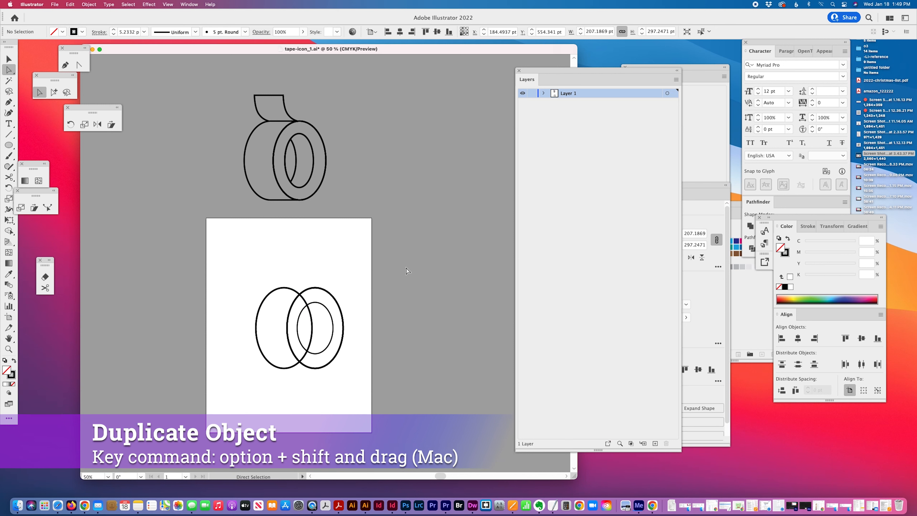
left_click(313, 328)
key("Delete")
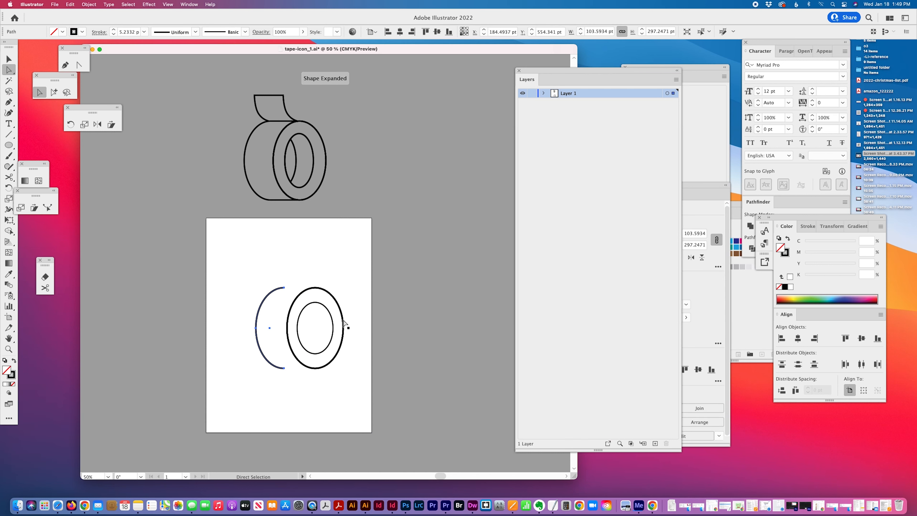
- Delete the rightmost anchor point of the original outer ellipse path
left_click(343, 327)
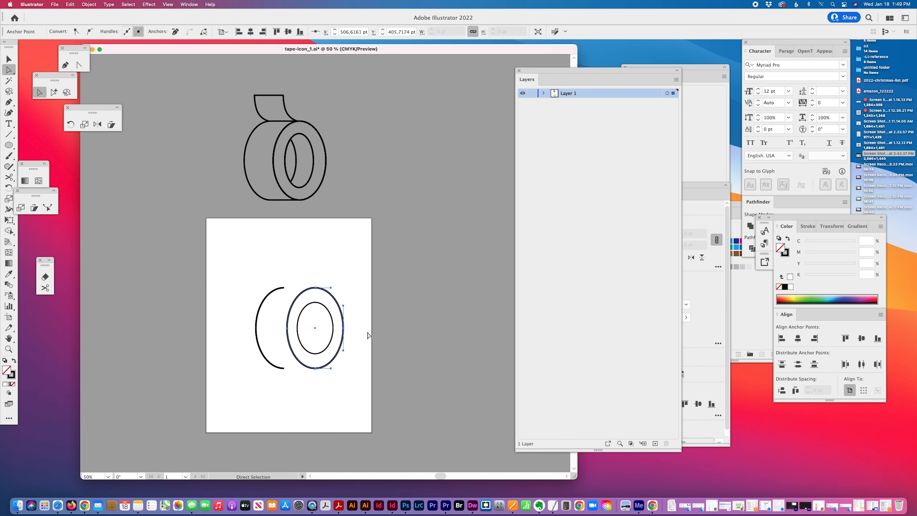
key("Delete")
left_click(329, 267)
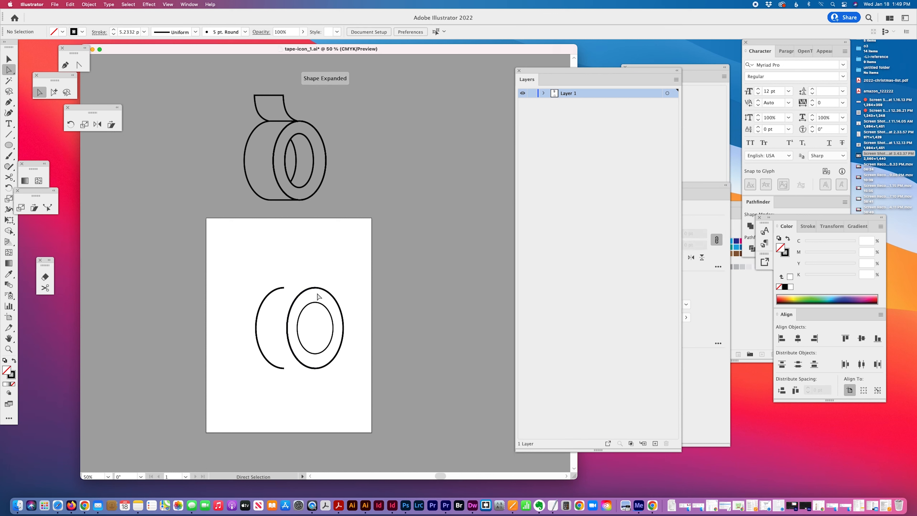
- Join the upper endpoints of the two left arcs, and join their lower endpoints, to close the side of the tape roll
left_click(315, 288)
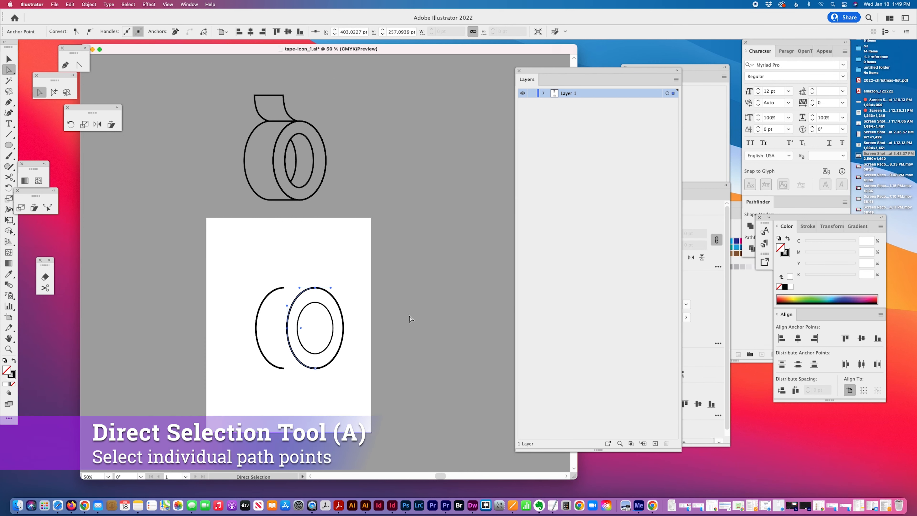
left_click(285, 288, "shift")
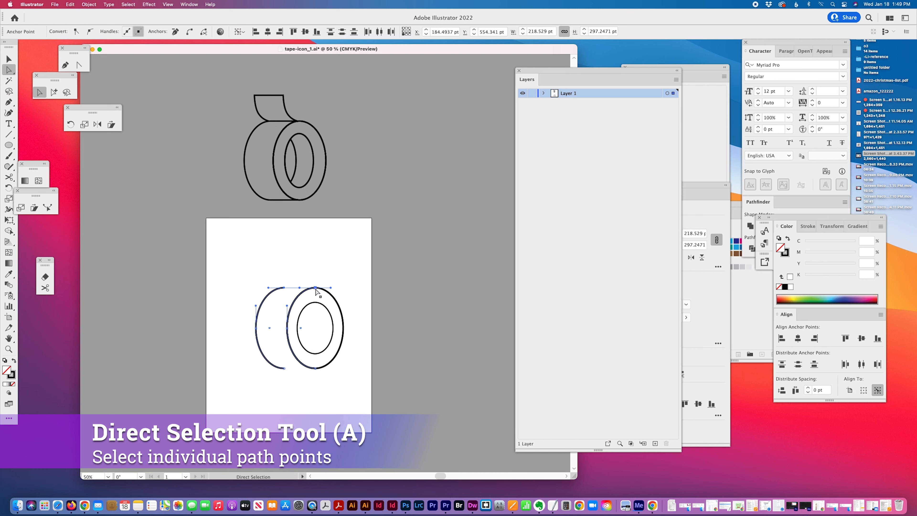
key("super+j")
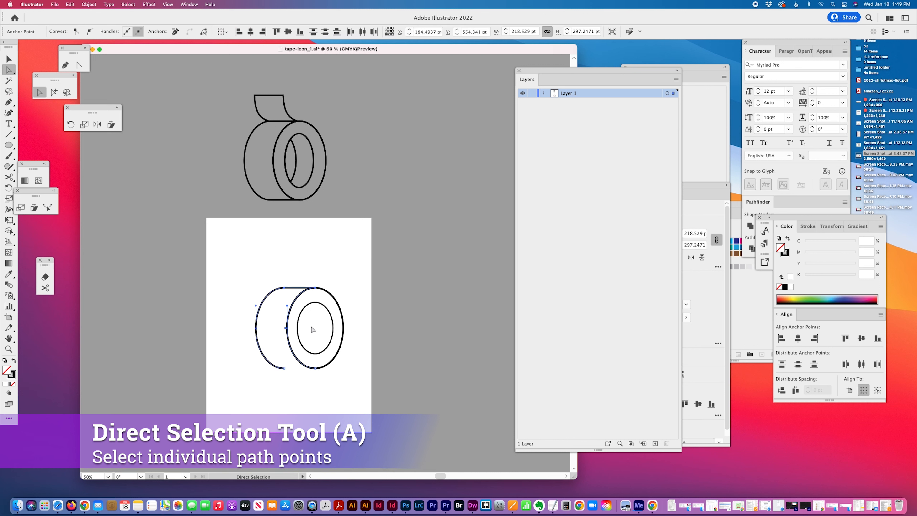
left_click(316, 368)
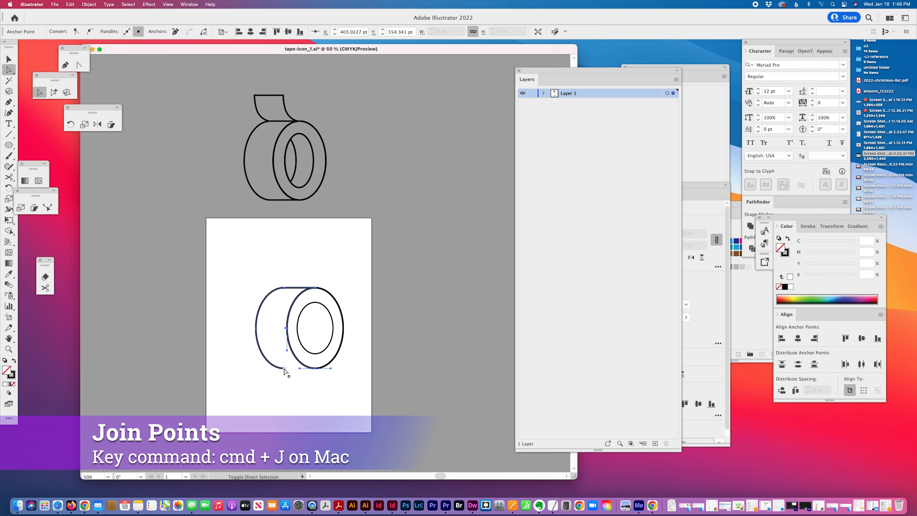
left_click(284, 369, "shift")
key("super+j")
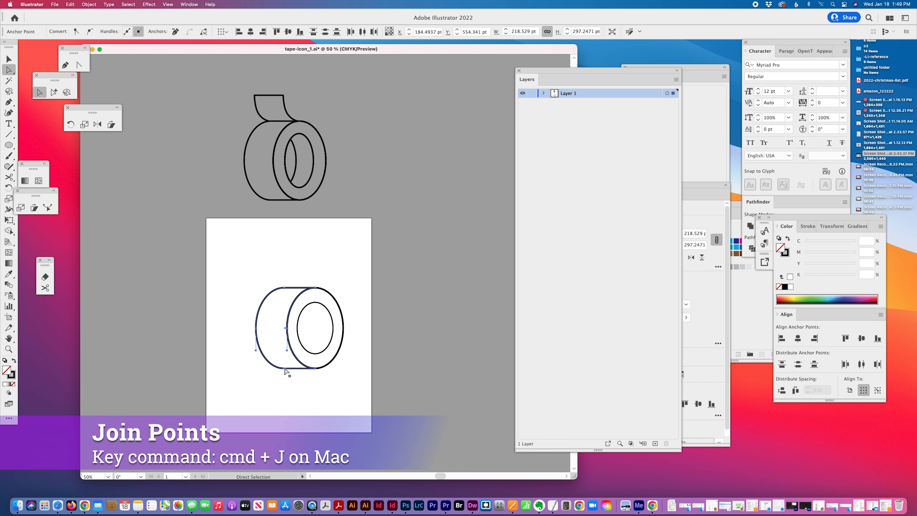
left_click(299, 392)
- Narrow the inner ellipse of the tape roll to about 119 pt wide
scroll(311, 375, "down", 2)
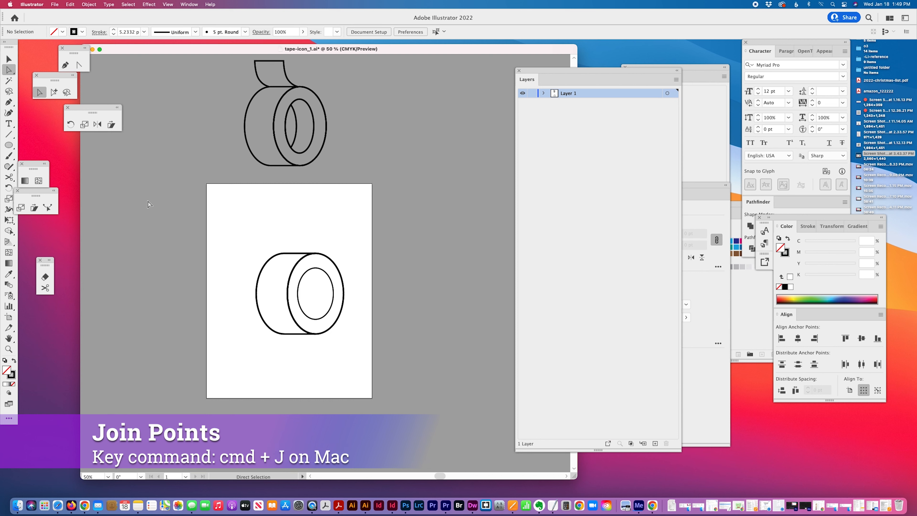
key("v")
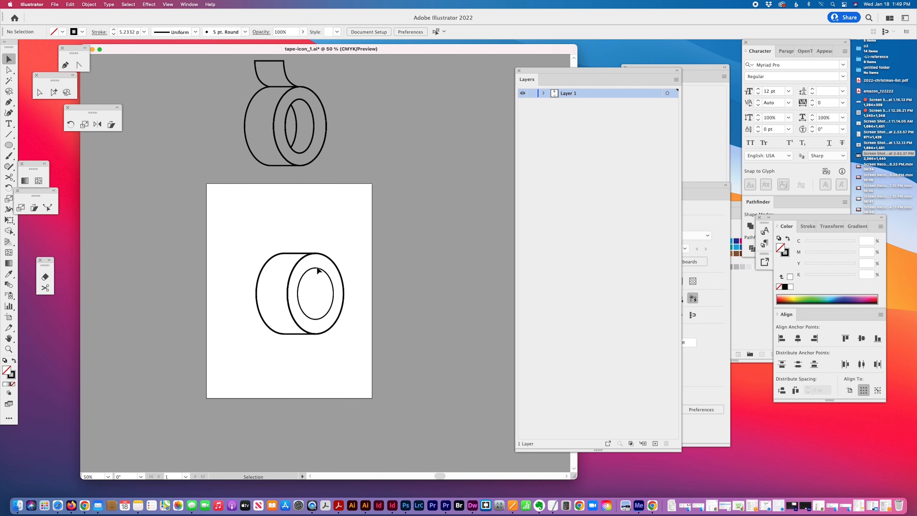
left_click(317, 268)
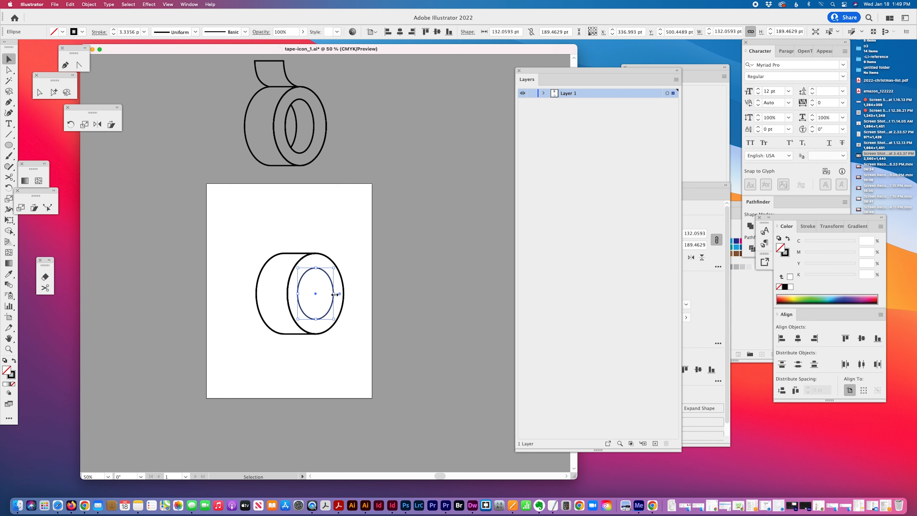
left_click_drag(334, 294, 300, 295)
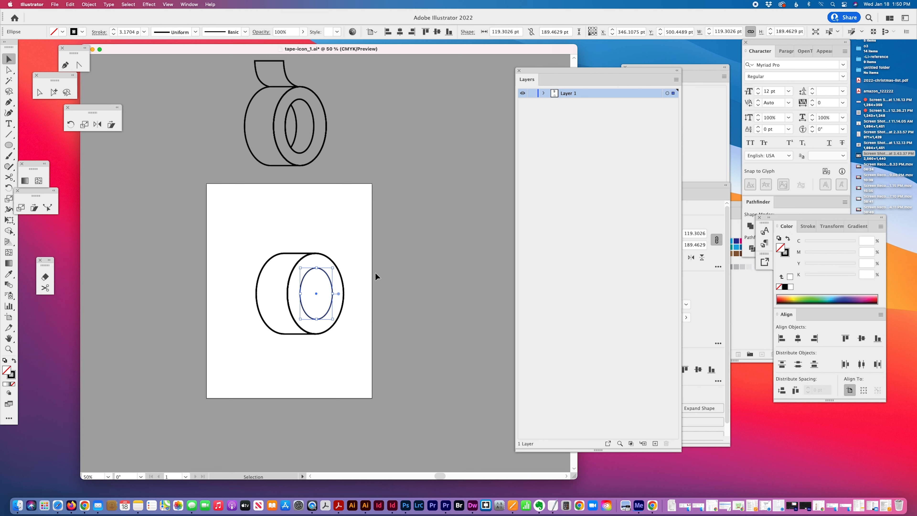
left_click(374, 270)
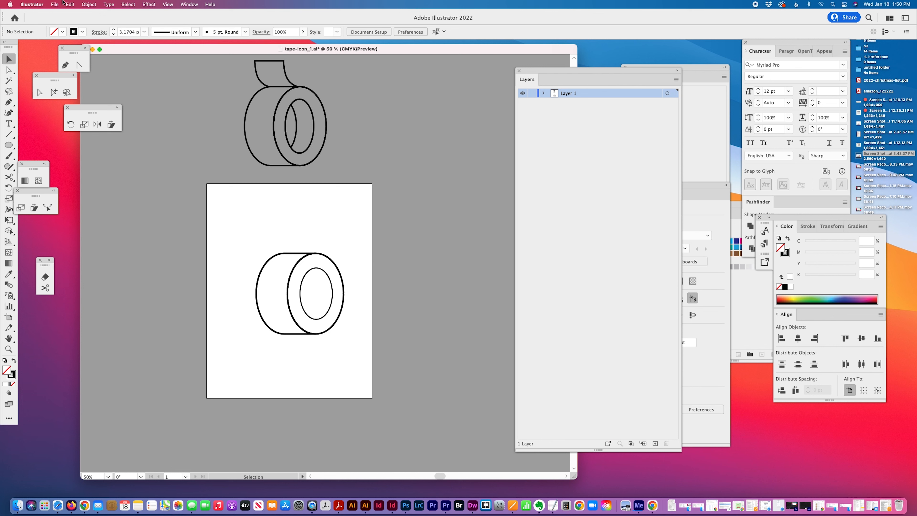
- Unlock all objects in the drawing and switch to the Direct Selection tool
left_click_drag(94, 2, 95, 66)
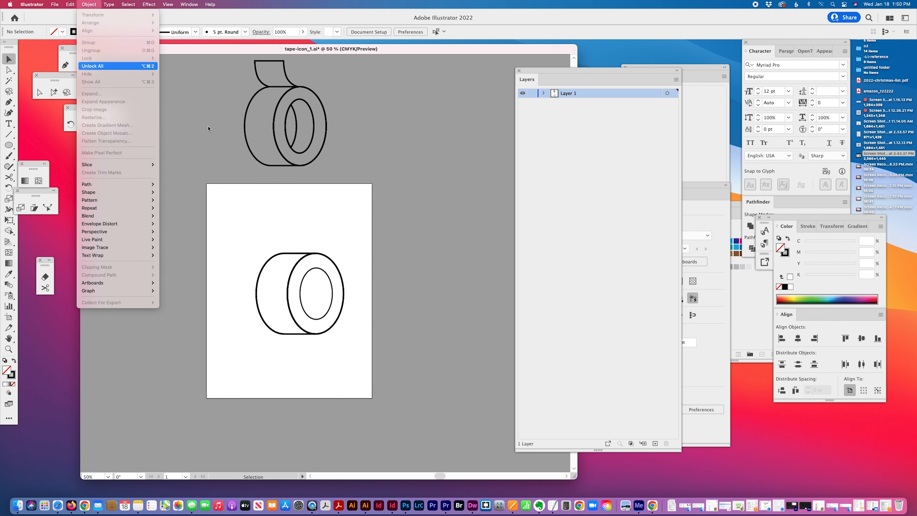
left_click(271, 231)
left_click(40, 92)
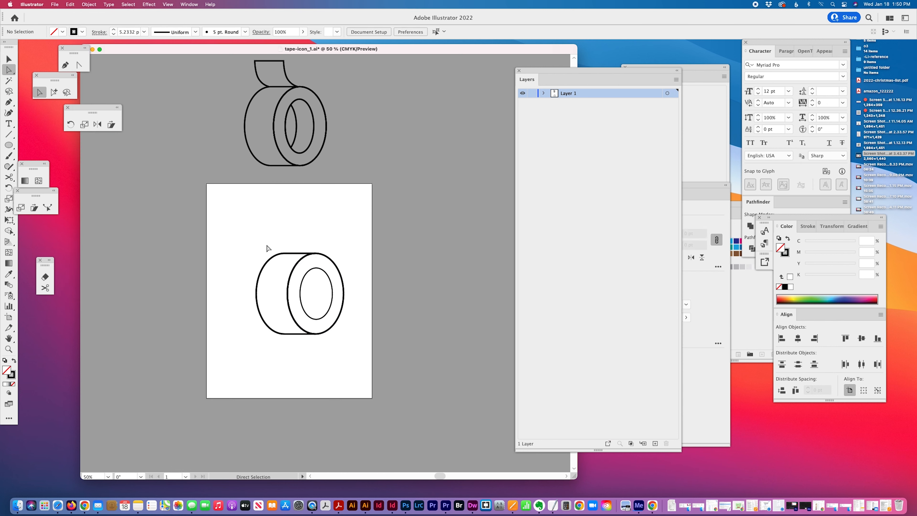
- Undo the recent path edits back to the separate straight line along the tape roll's top edge
left_click(296, 253)
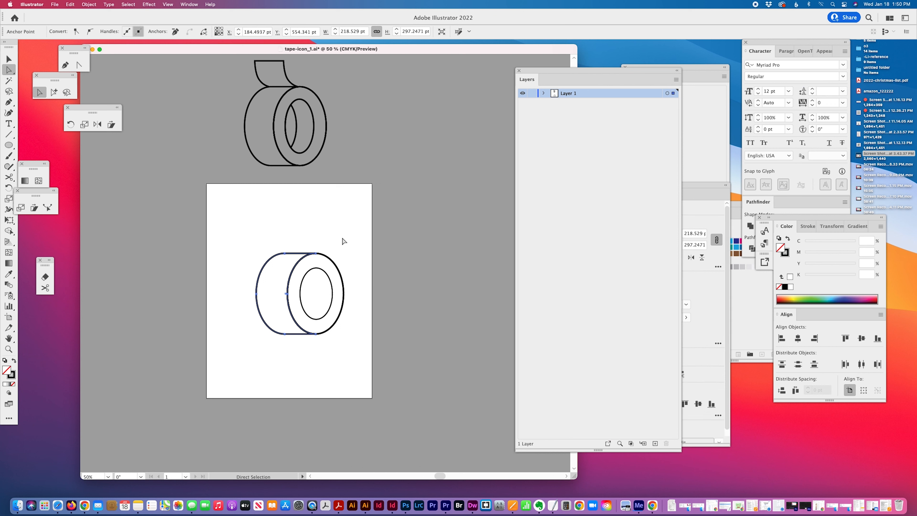
key("v")
key("super+z")
key("super+z")
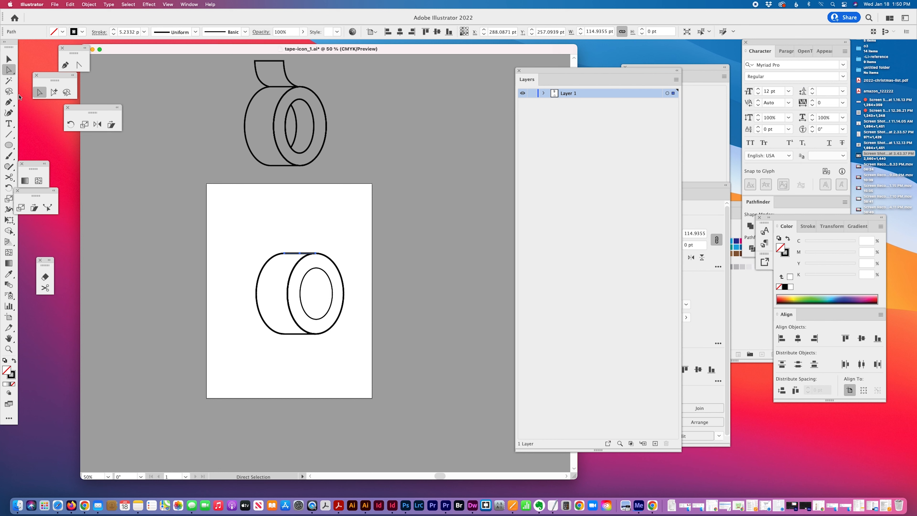
- Draw the loose tape end with the Pen tool, curving up from the top line's right end, across, and back down to its left end
left_click(8, 101)
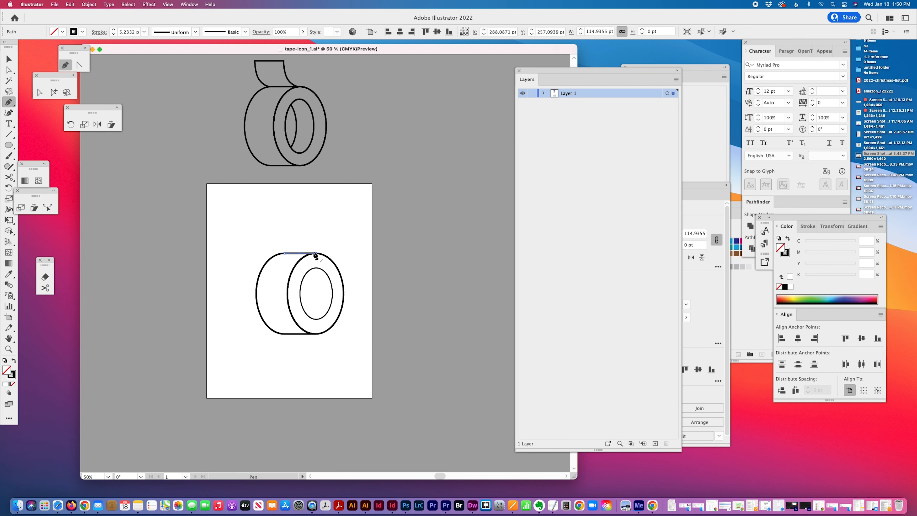
left_click_drag(315, 254, 303, 238)
left_click(300, 228)
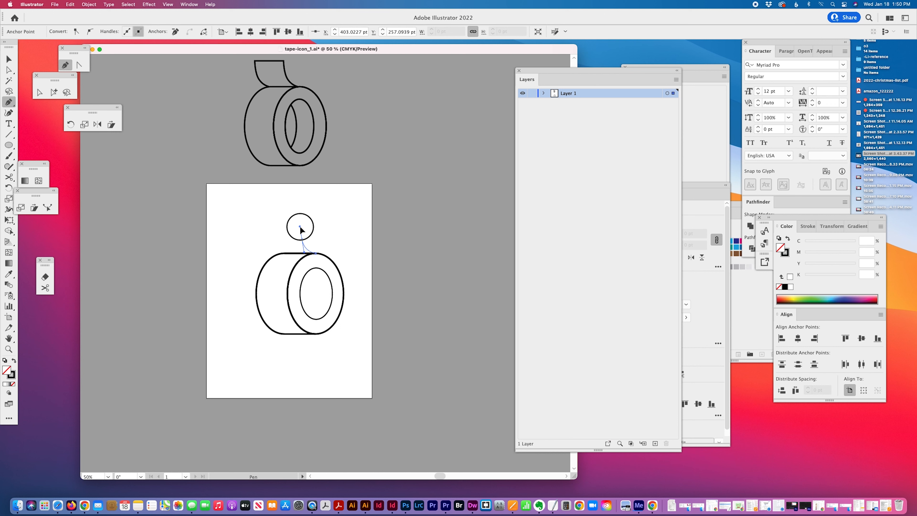
left_click(300, 219)
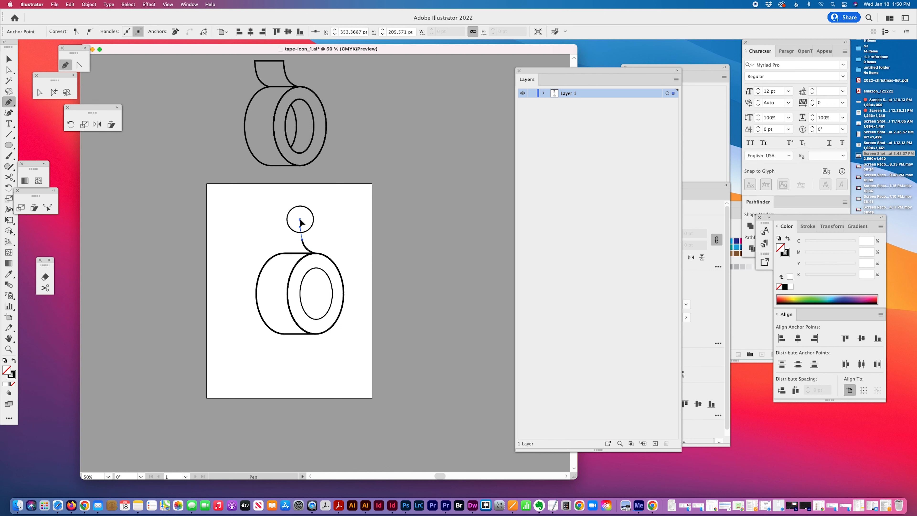
left_click(266, 219)
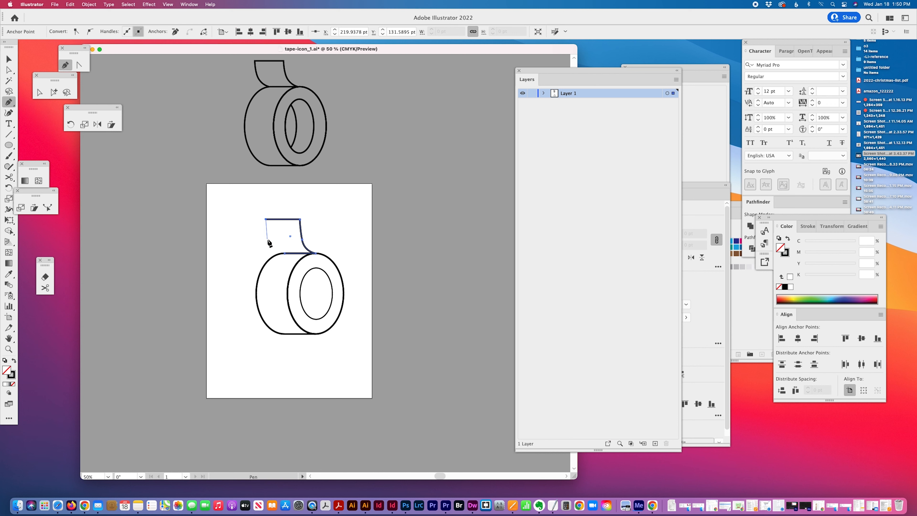
left_click_drag(267, 239, 270, 247)
left_click(285, 254)
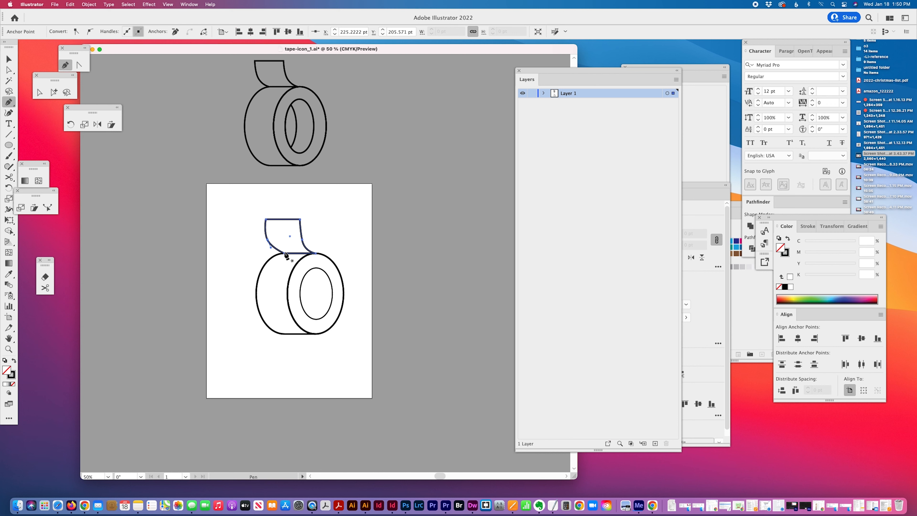
- Adjust the direction handle of the tape end's left curve with Direct Selection so it bends more deeply into the roll, and deselect the path
left_click(39, 92)
left_click_drag(273, 250, 271, 256)
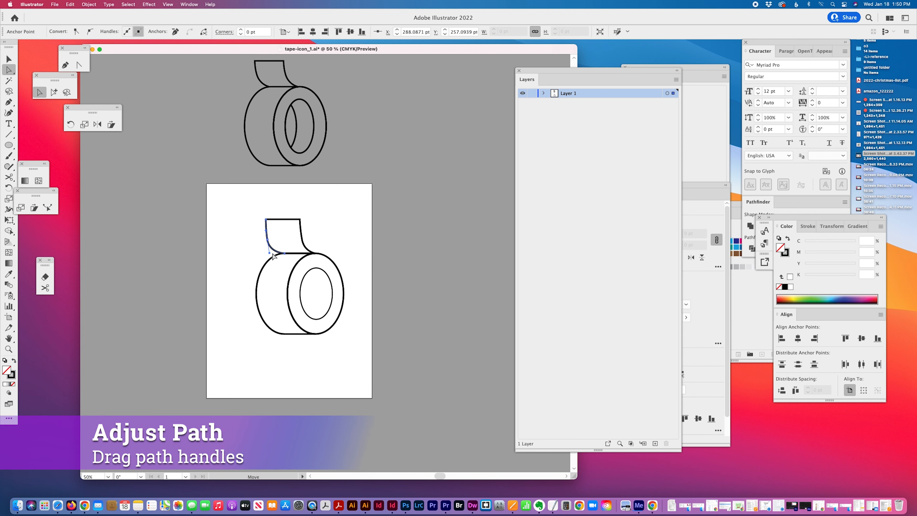
left_click(361, 254)
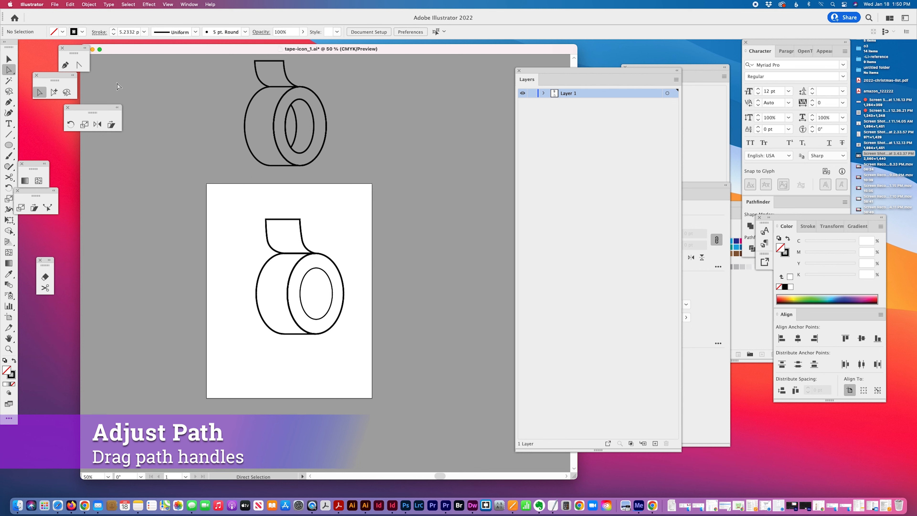
- Unlock all objects so that the side of the tape roll is also selectable
key("v")
left_click_drag(224, 207, 360, 357)
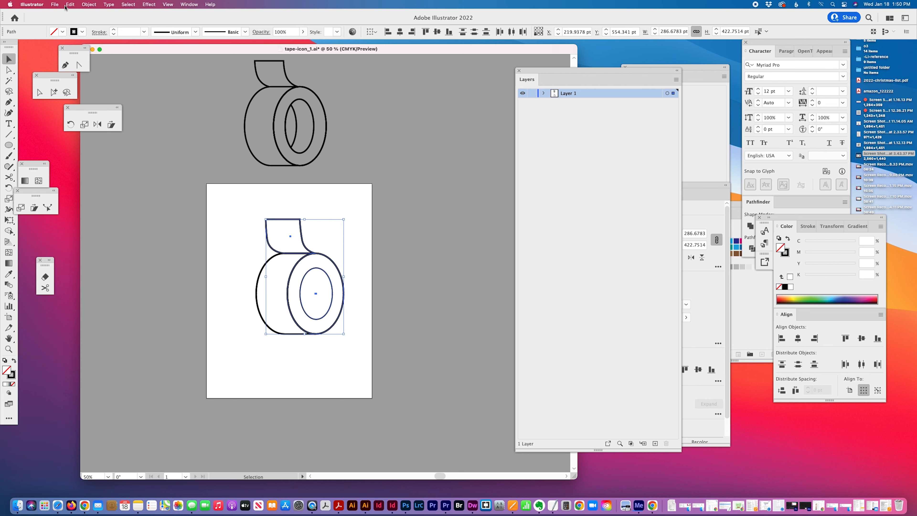
left_click(89, 5)
left_click(92, 65)
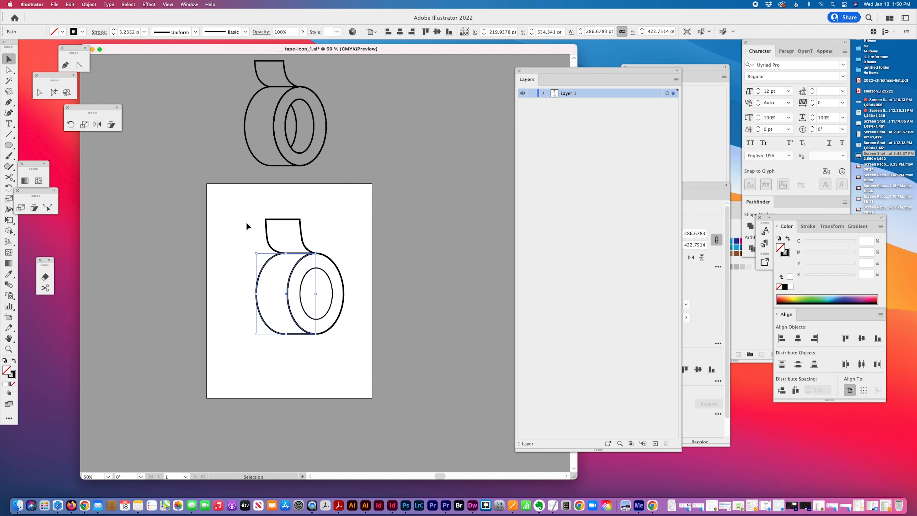
- Select all parts of the redrawn tape icon and try stroke weights of 2 pt, 20 pt and 10 pt
key("super+a")
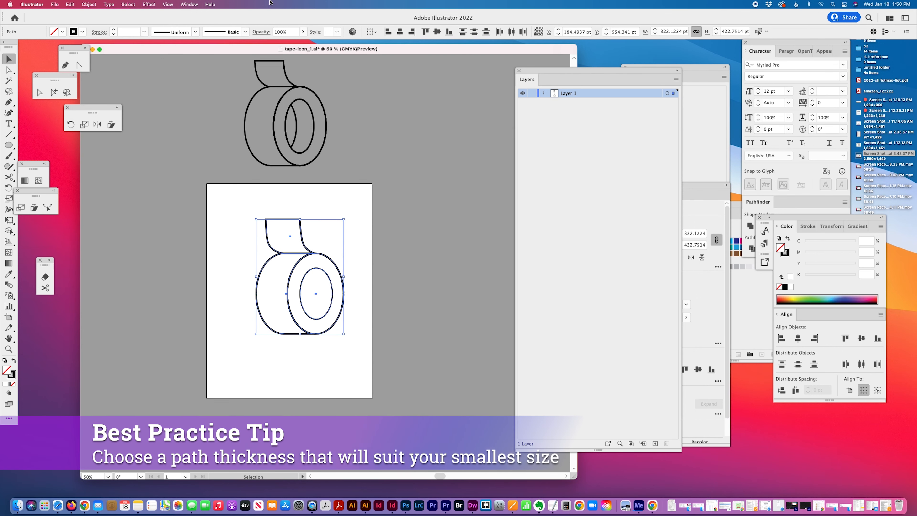
left_click(144, 32)
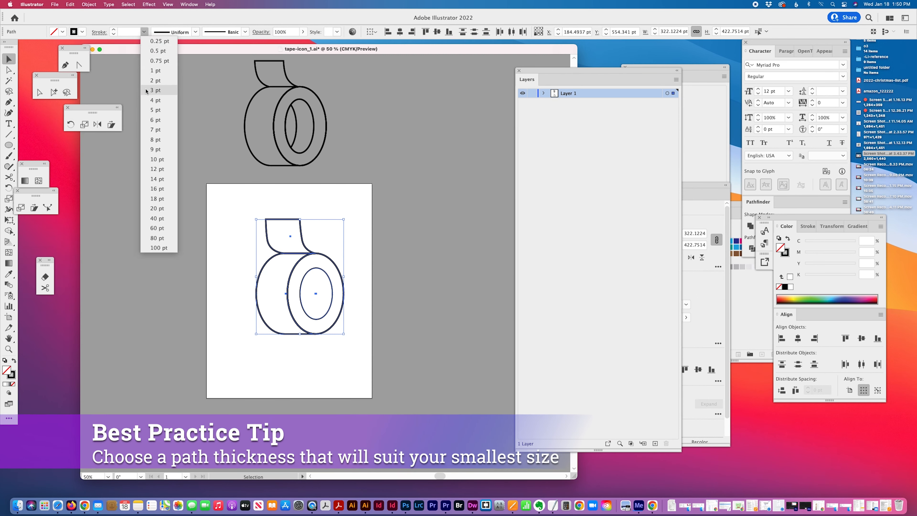
left_click(150, 80)
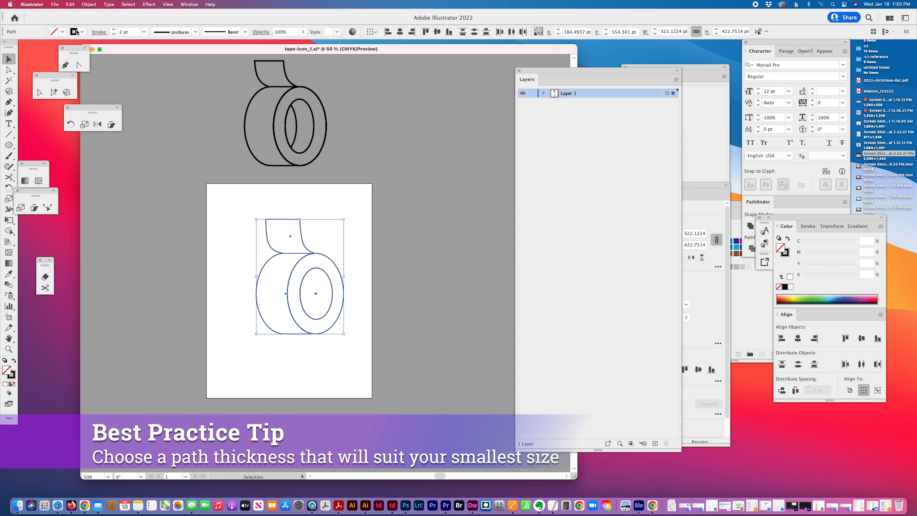
left_click_drag(135, 33, 109, 32)
type("20")
key("Return")
type("10")
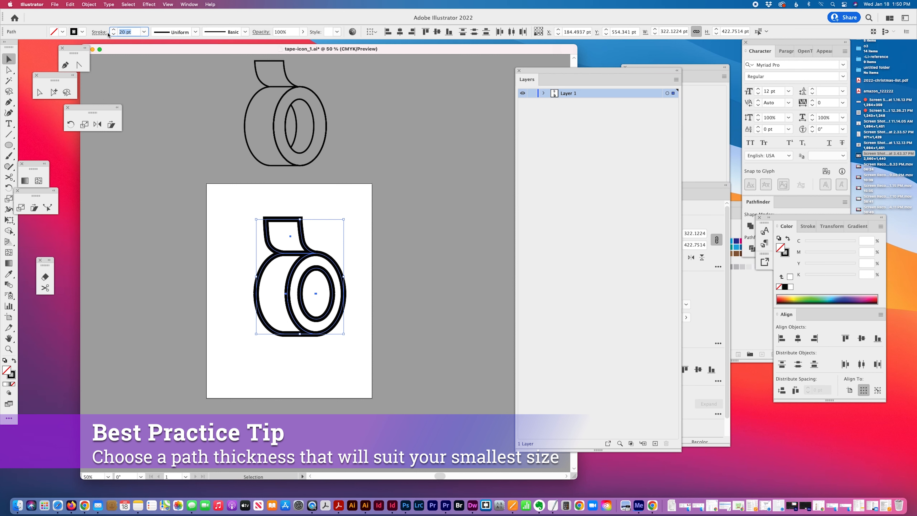
key("Return")
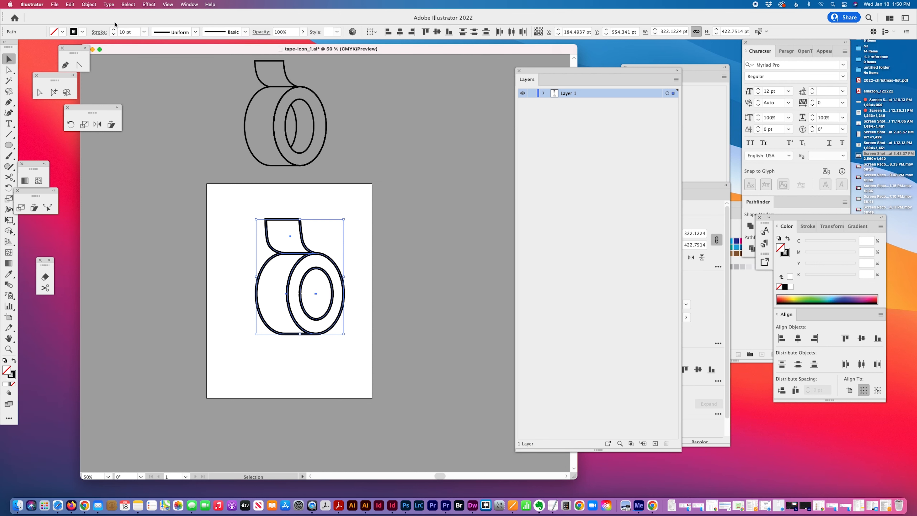
- Set the stroke weight of the whole redrawn tape icon to 5 pt
left_click(128, 32)
type("5")
key("Return")
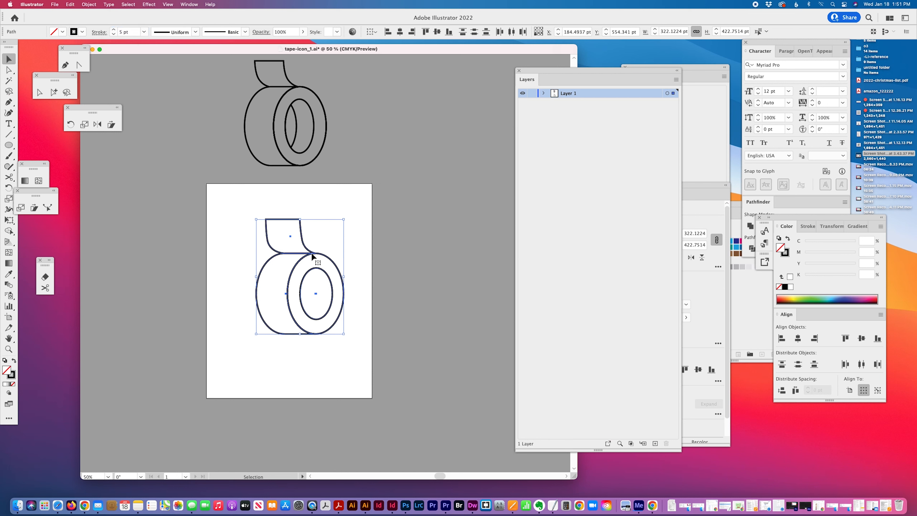
- Move the redrawn icon off the artboard to its right, and move the finished reference icon onto the artboard
mouse_move(312, 255)
left_mouse_down()
mouse_move(427, 239)
mouse_move(445, 220)
left_mouse_up()
left_click_drag(235, 63, 332, 171)
mouse_move(305, 105)
left_mouse_down()
mouse_move(307, 283)
mouse_move(309, 267)
left_mouse_up()
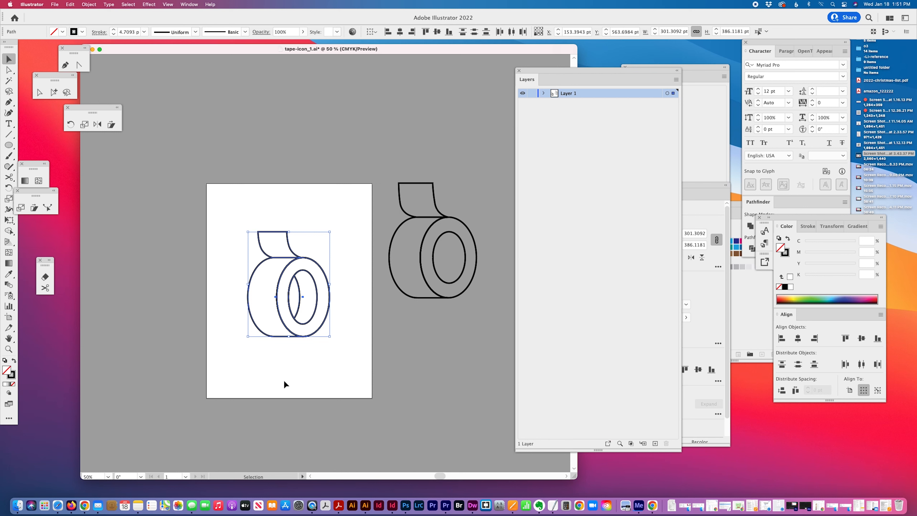
- Set the stroke weight of the finished icon on the artboard to 5 pt and deselect it
left_click(129, 32)
type("5")
key("Return")
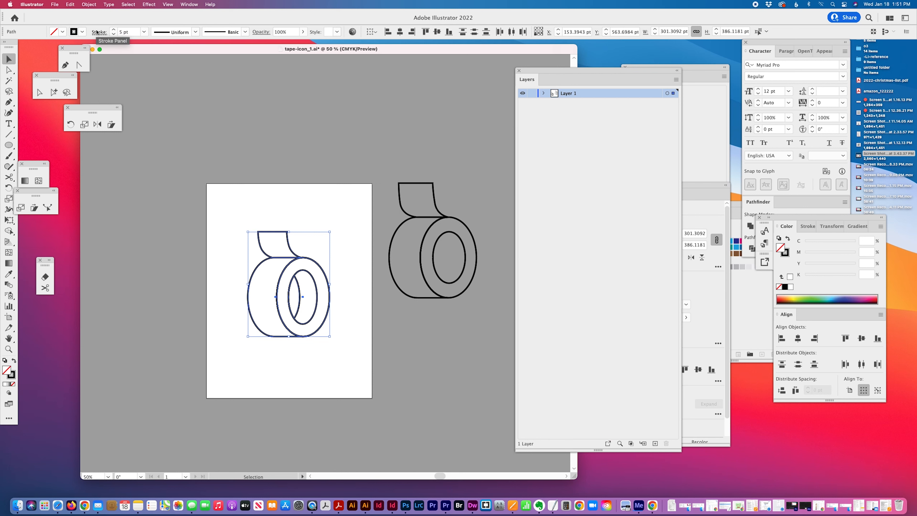
left_click(235, 225)
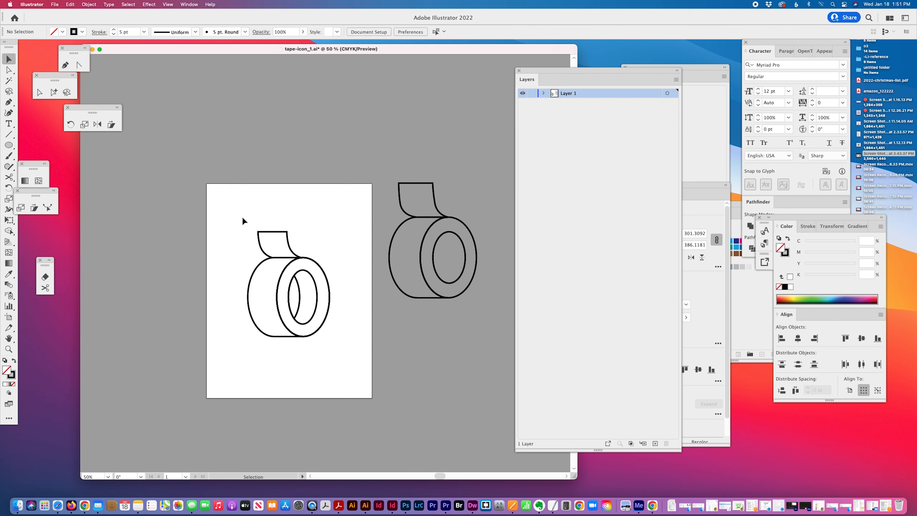
- Convert all strokes of the finished icon on the artboard to outlines with Outline Stroke
left_click_drag(242, 219, 343, 360)
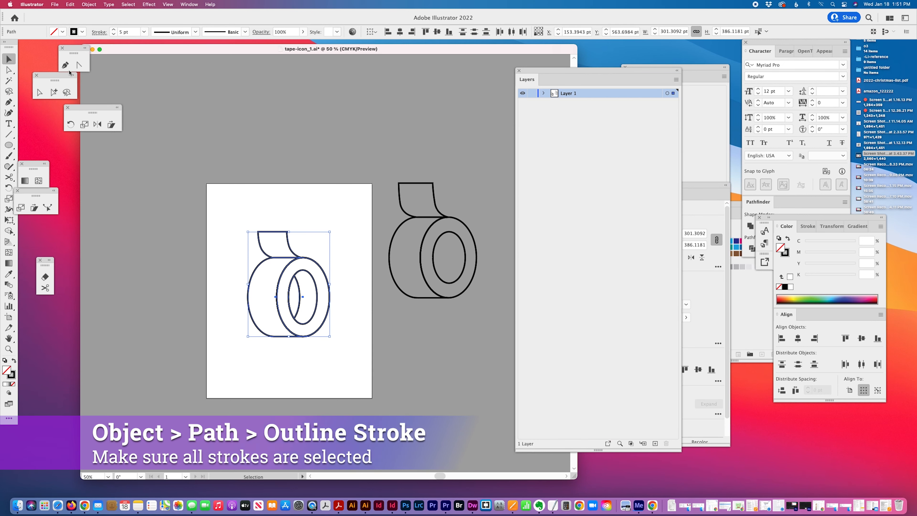
left_click(89, 5)
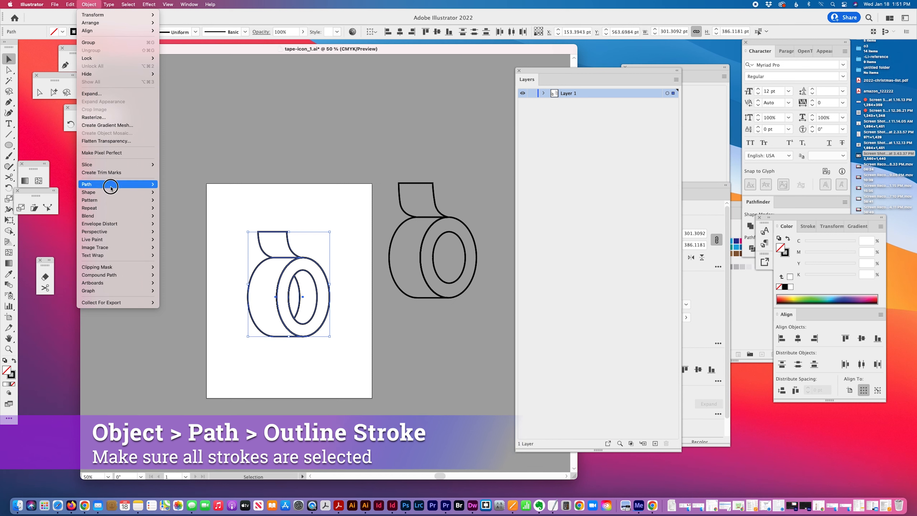
mouse_move(101, 192)
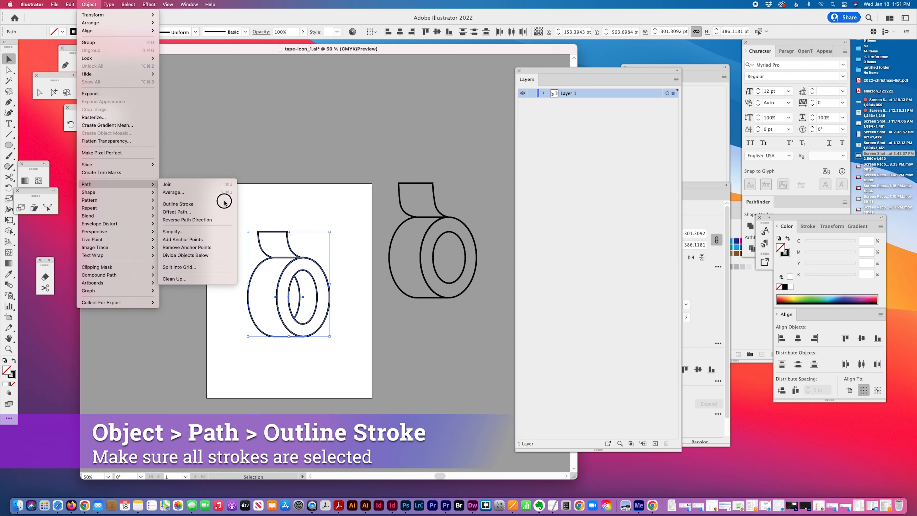
left_click(218, 204)
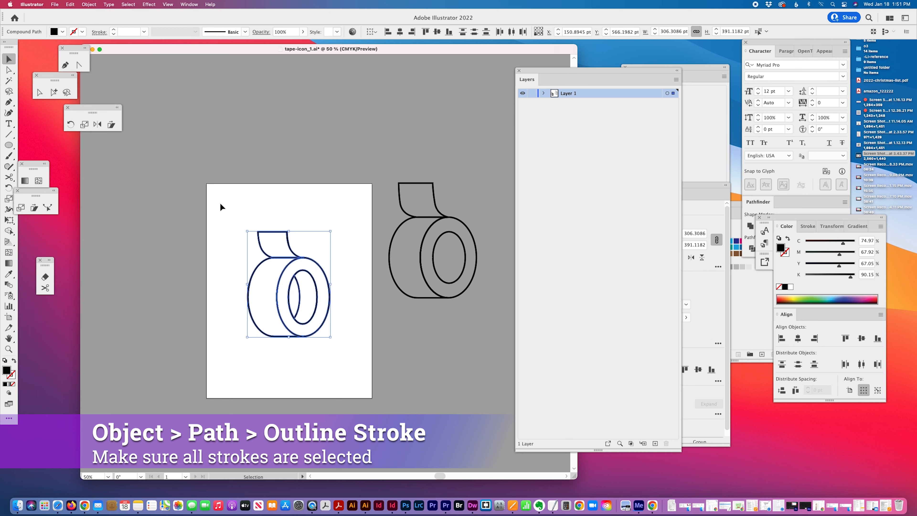
- Place a duplicate of the outlined icon beside the artboard, to its left
scroll(432, 419, "left", 8)
scroll(432, 419, "right", 3)
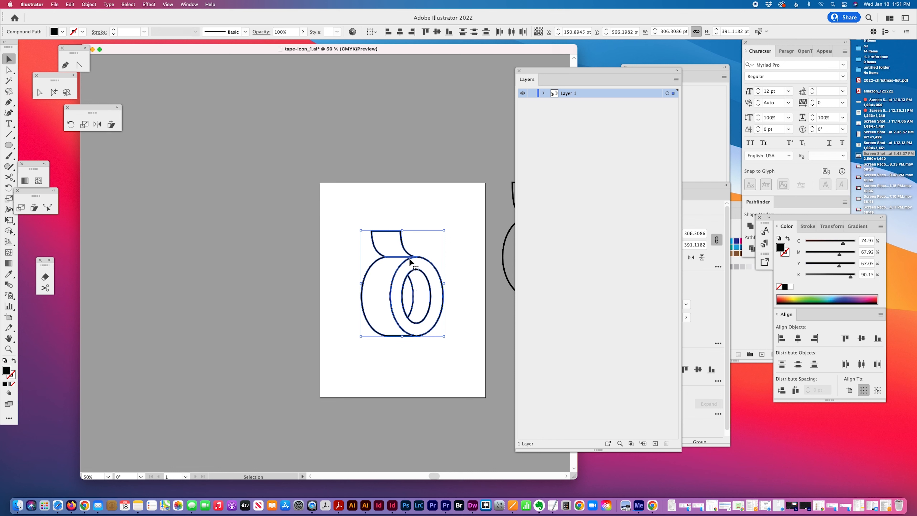
scroll(397, 297, "right", 4)
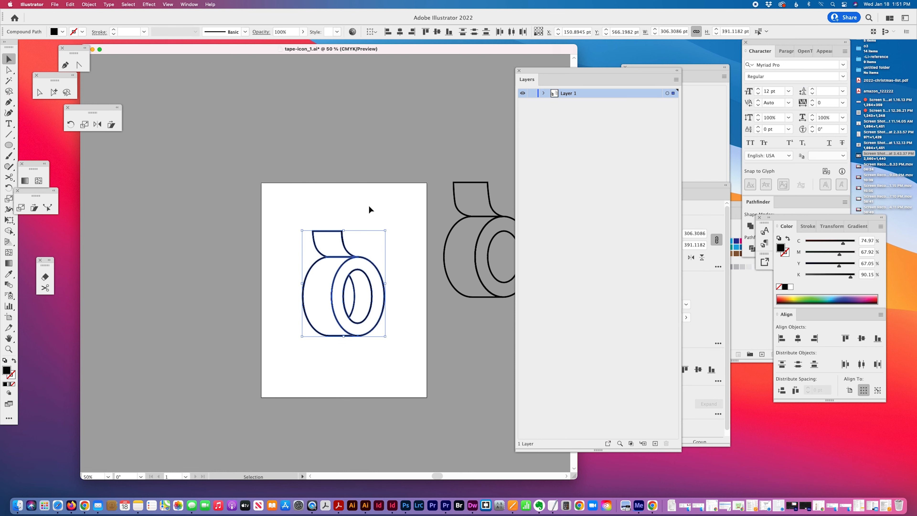
left_click_drag(348, 263, 186, 261)
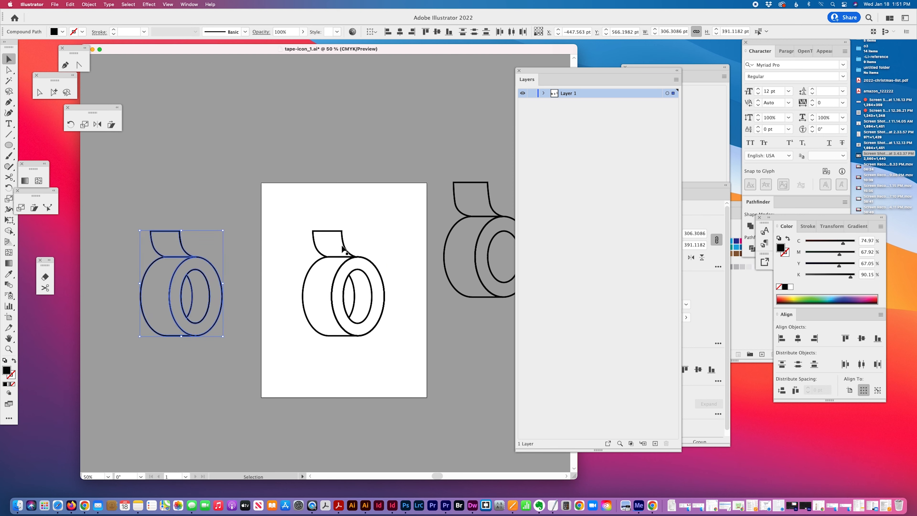
- Enlarge the outlined icon on the artboard to about 801 pt wide, and scale it back down to fit within the artboard
left_click(381, 314)
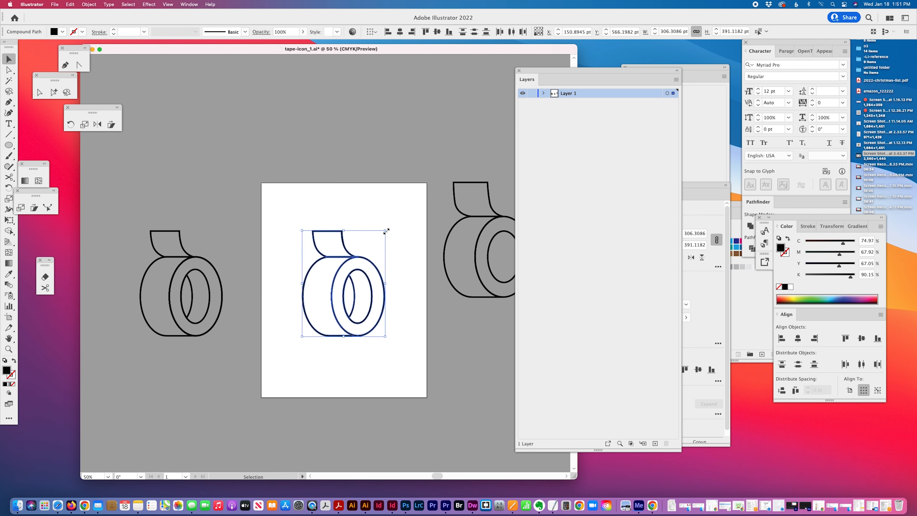
left_click_drag(386, 231, 452, 117)
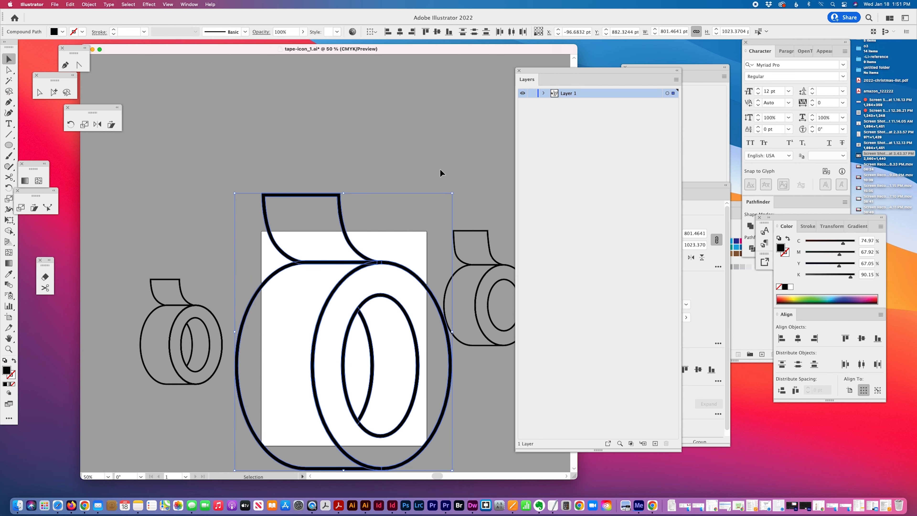
scroll(448, 176, "right", 3)
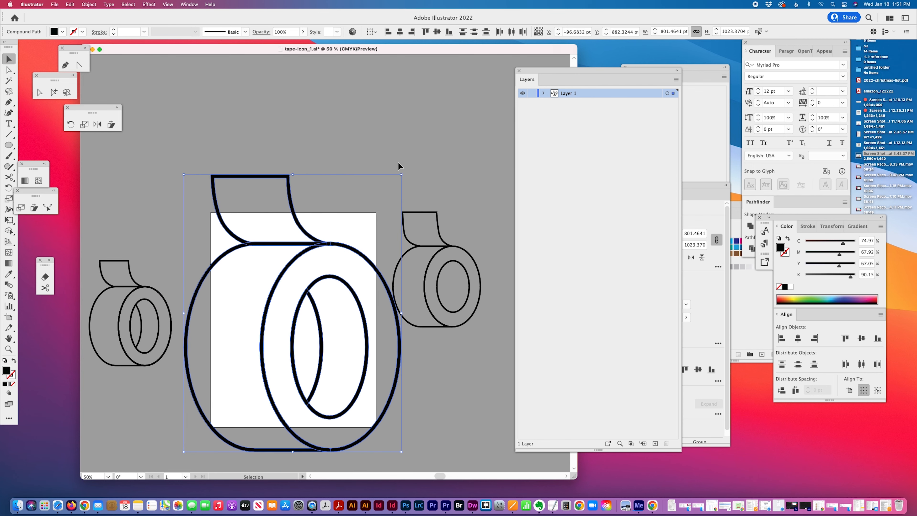
left_click_drag(402, 176, 342, 250)
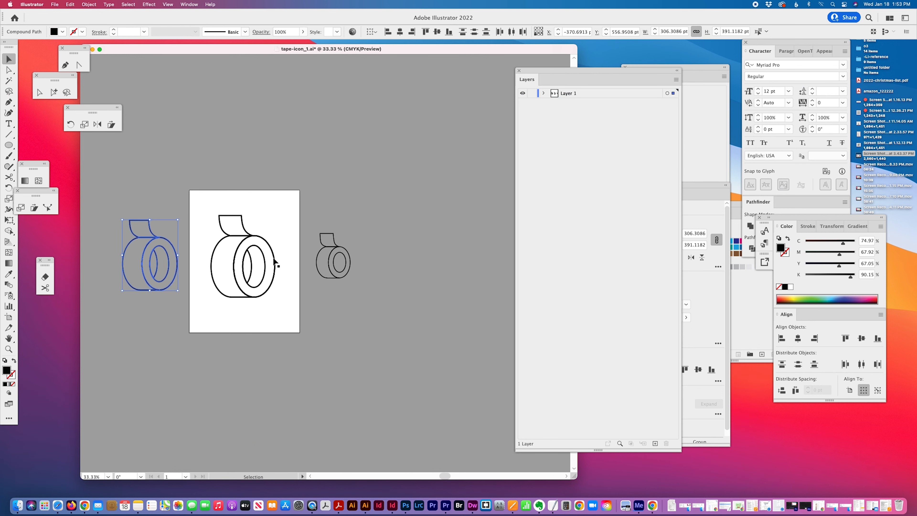
left_click(282, 298)
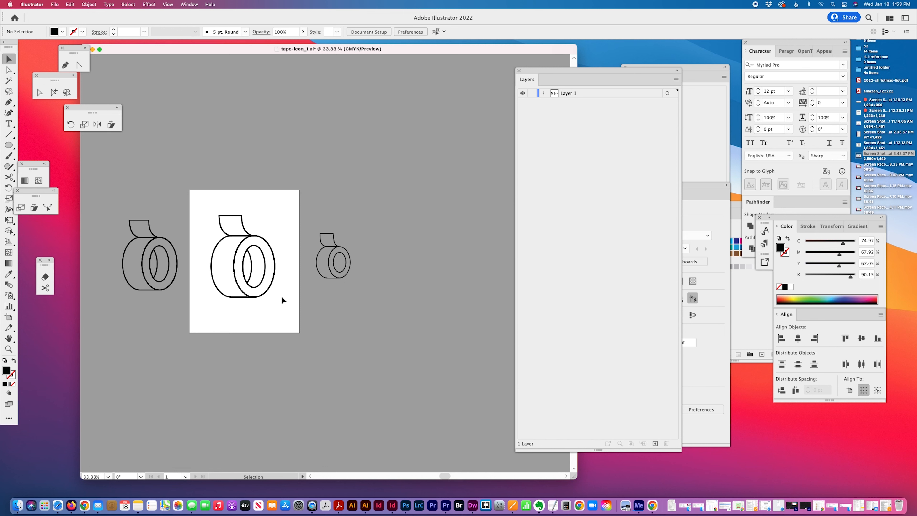
left_click_drag(214, 213, 290, 311)
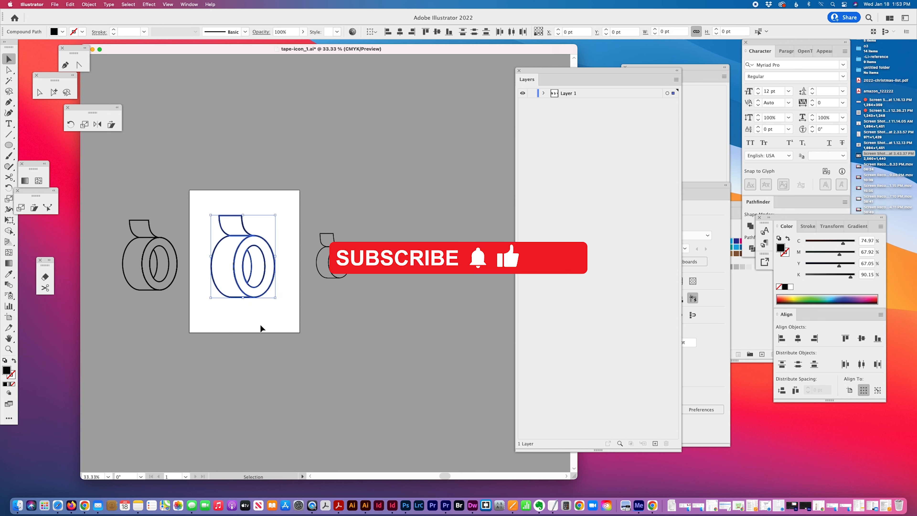
left_click(374, 288)
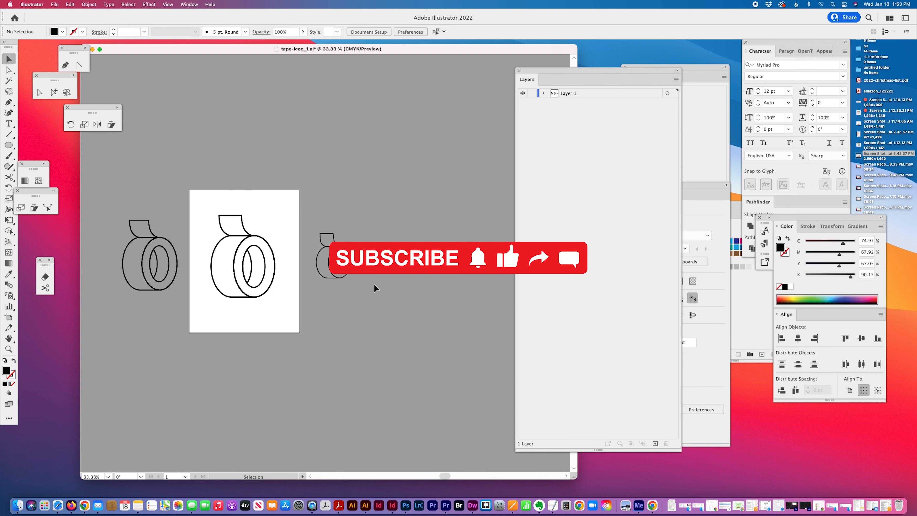
key("a")
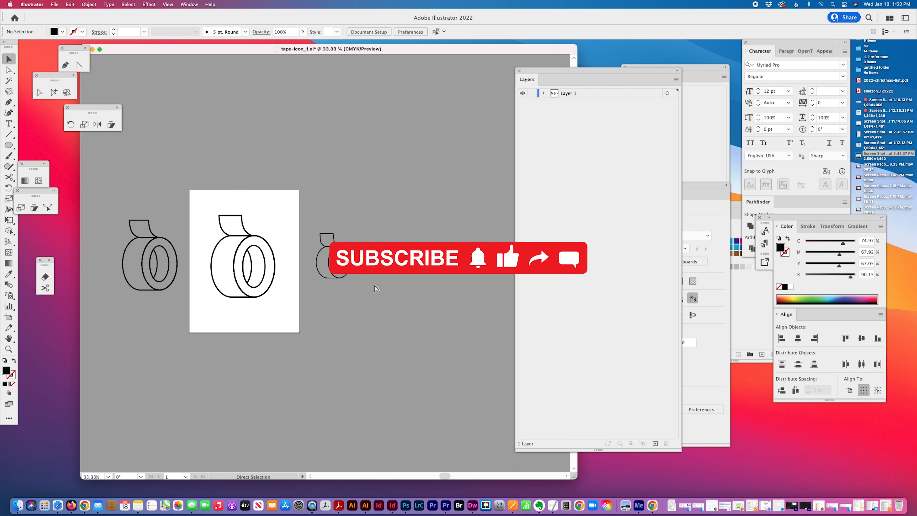